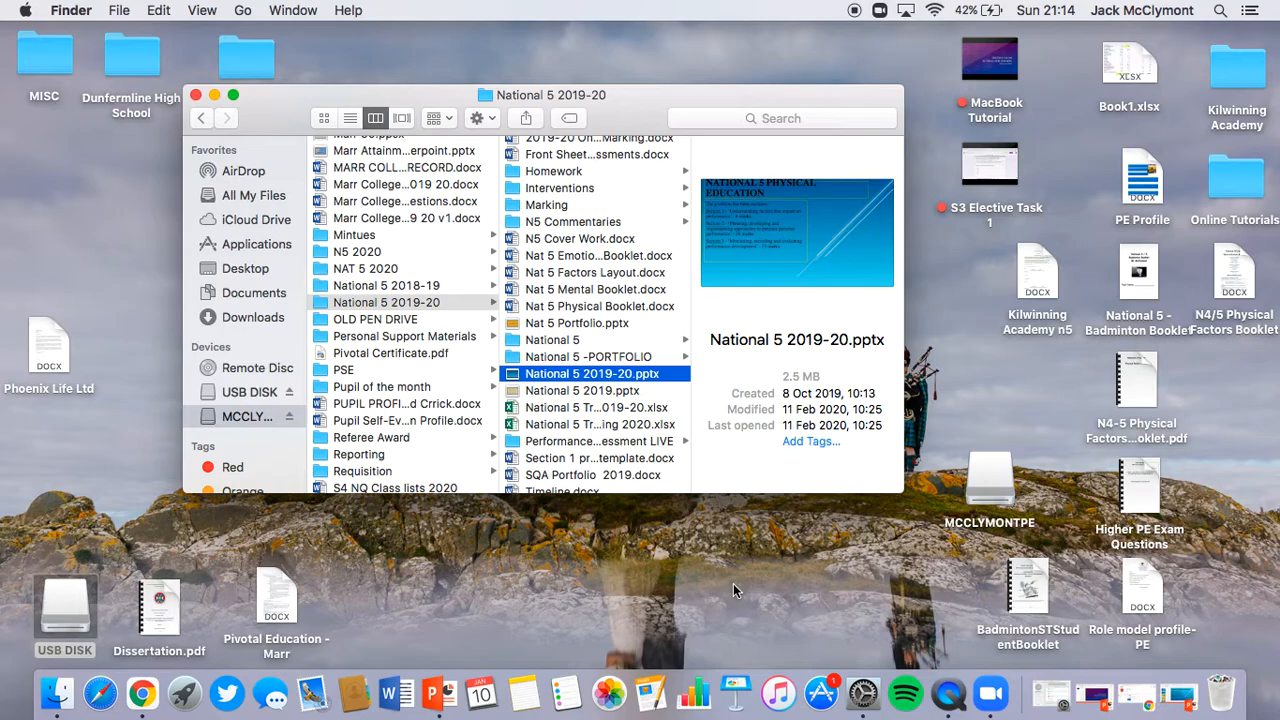
# - Switch to PowerPoint, close the untitled presentation without saving it and bring up the National 5 2019-20 presentation
pyautogui.click(439, 692)
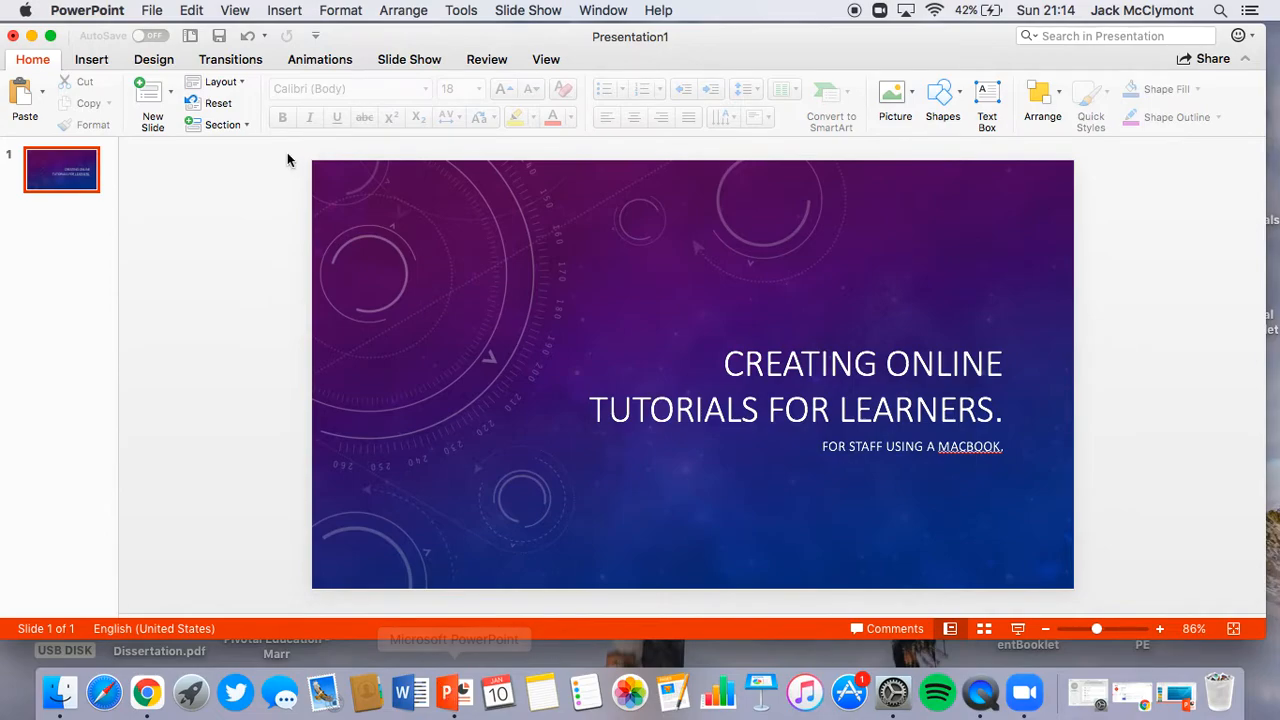
pyautogui.click(13, 36)
pyautogui.click(594, 168)
pyautogui.click(1194, 710)
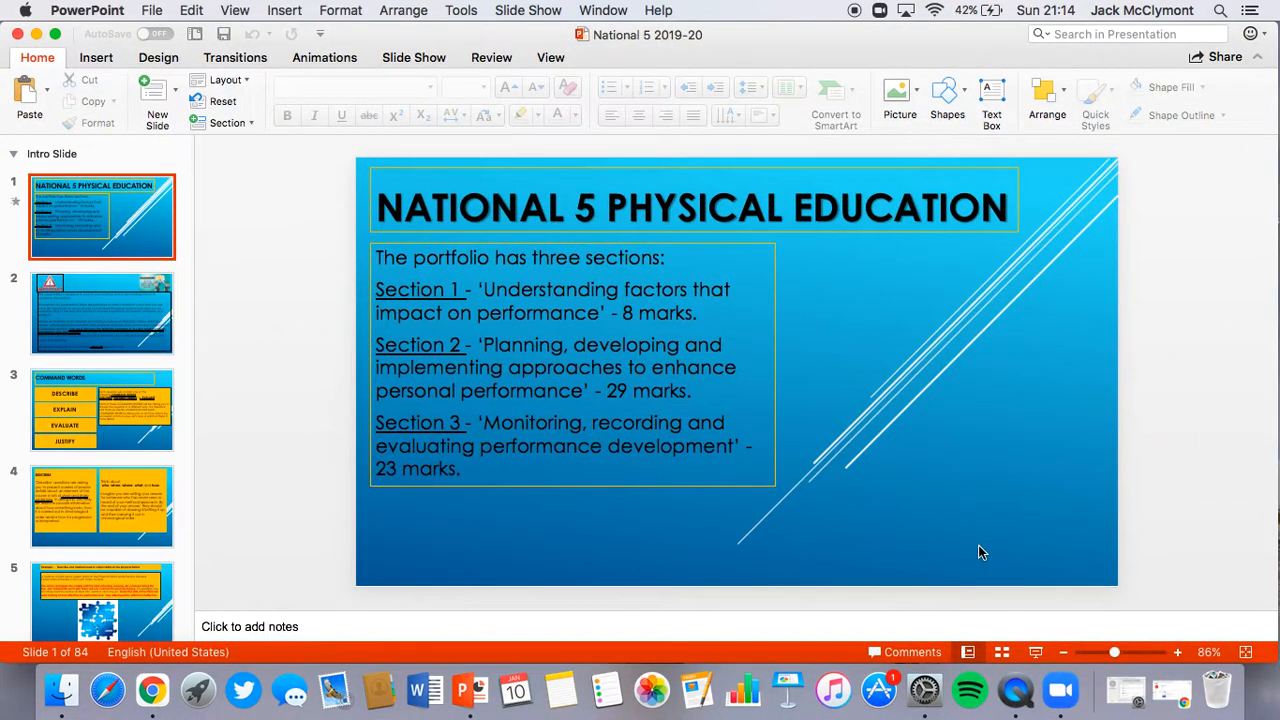
# - Minimise the presentation and look through the files in the National 5 2019-20 folder in Finder
pyautogui.click(36, 35)
pyautogui.moveTo(450, 100); pyautogui.dragTo(474, 113)
pyautogui.scroll(-5, 462, 315)
pyautogui.scroll(-1, 620, 290)
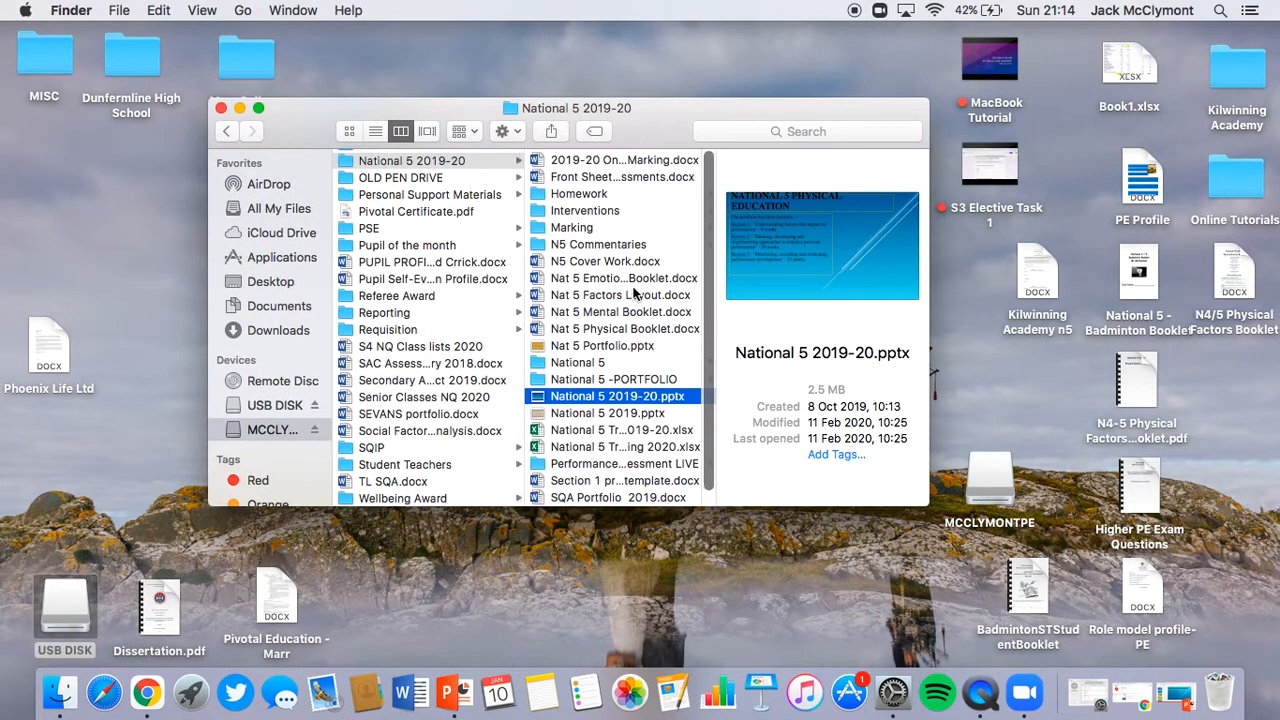
pyautogui.scroll(2, 623, 292)
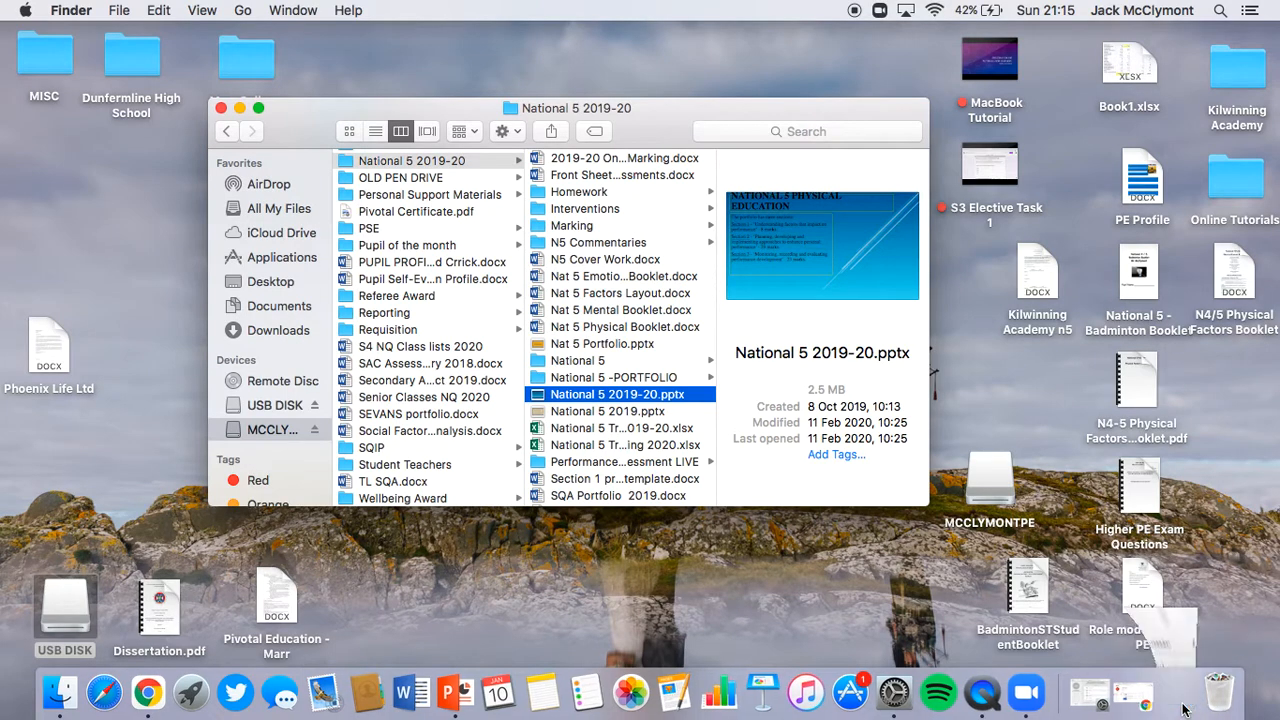
# - Restore the National 5 2019-20 presentation, preview its first slide as a full-screen slide show and exit the show
pyautogui.click(1176, 692)
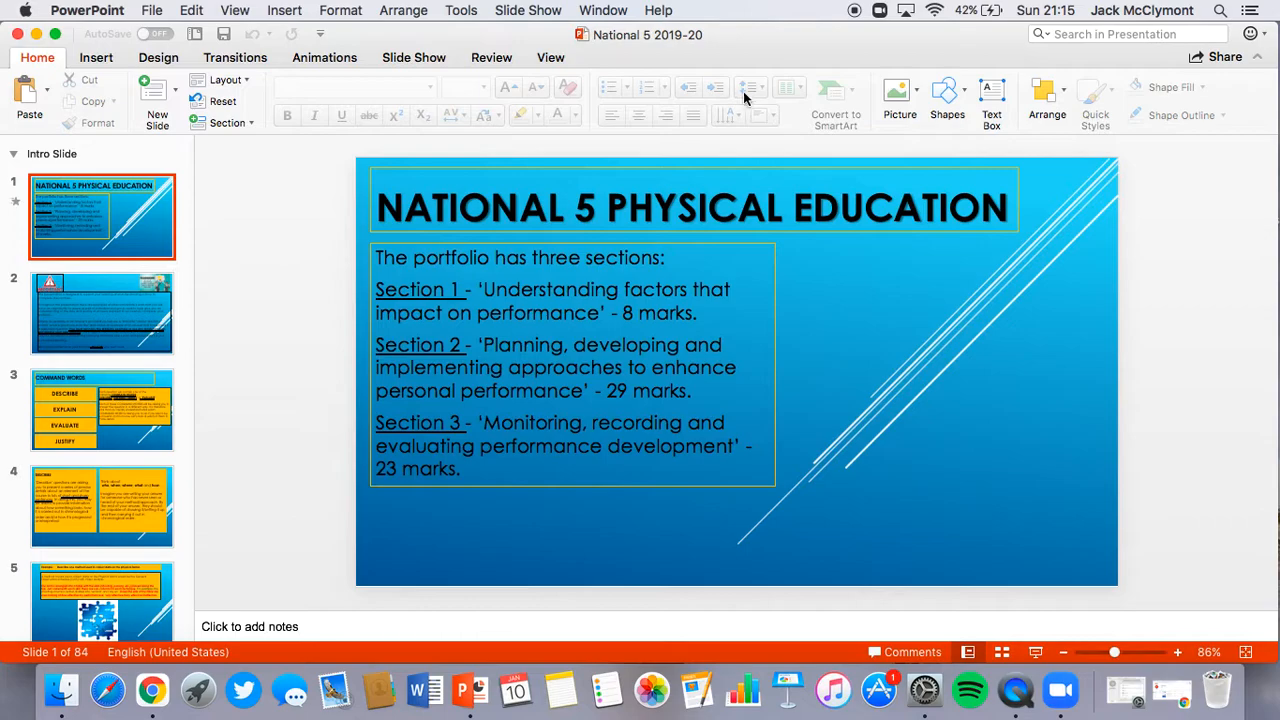
pyautogui.click(1036, 651)
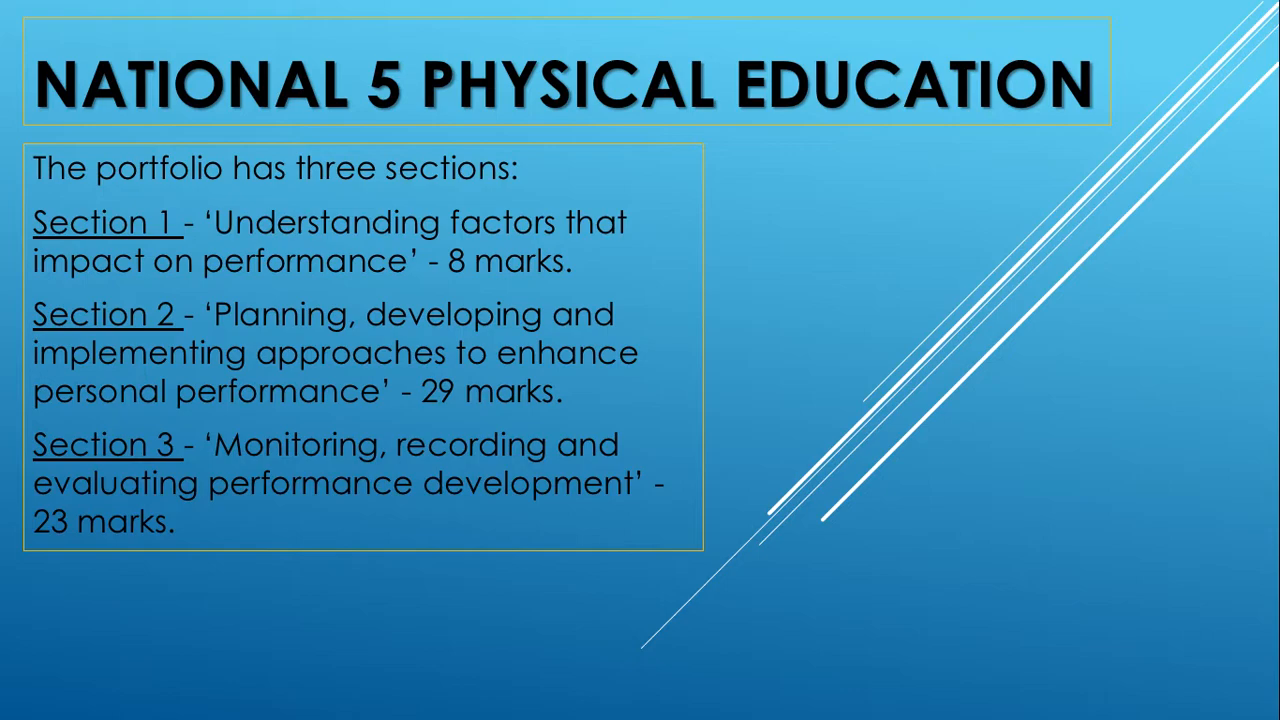
pyautogui.press('Escape')
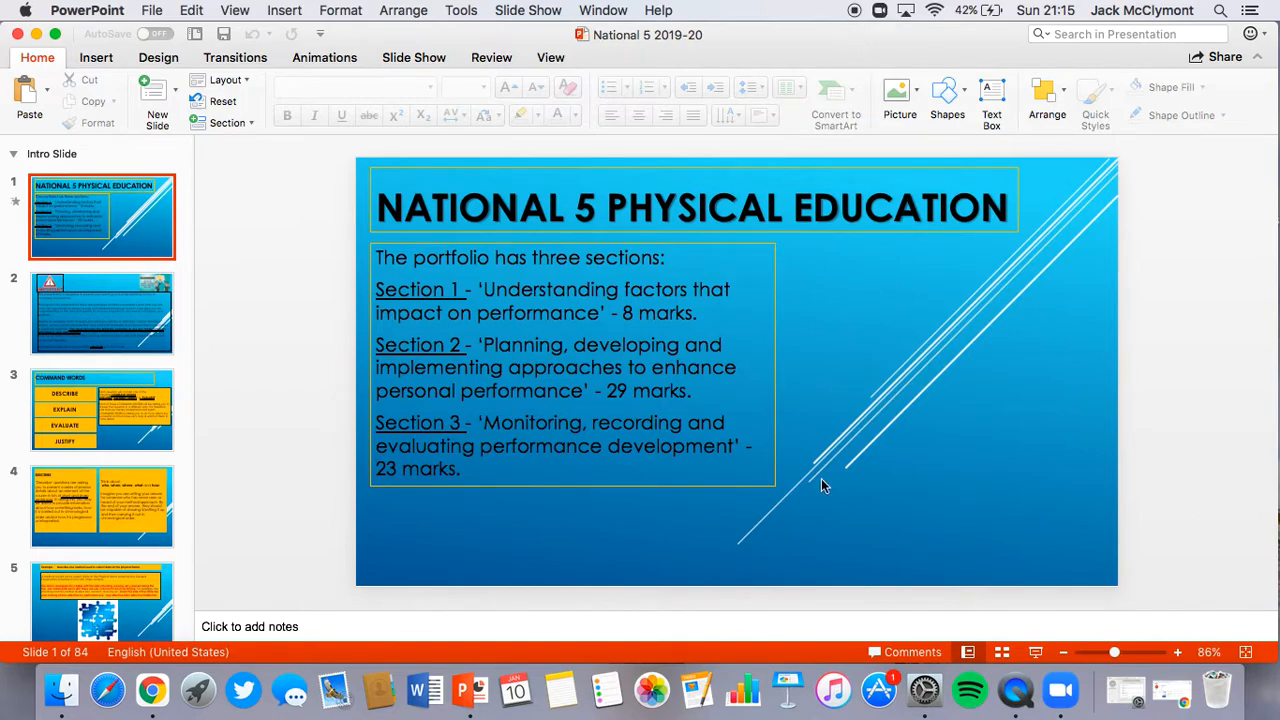
# - Switch to Chrome, view the details of the S3 Elective Task 1 video in YouTube Studio, and check the Google Classroom Classwork page
pyautogui.click(148, 697)
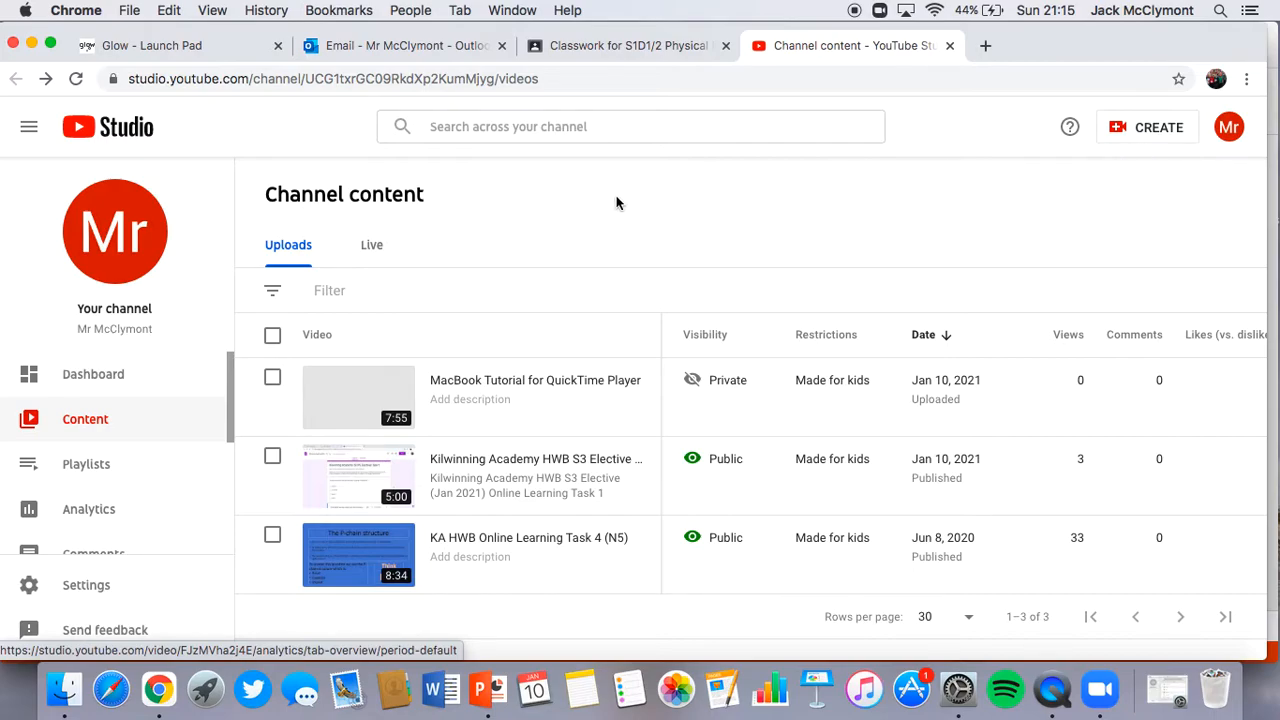
pyautogui.click(352, 471)
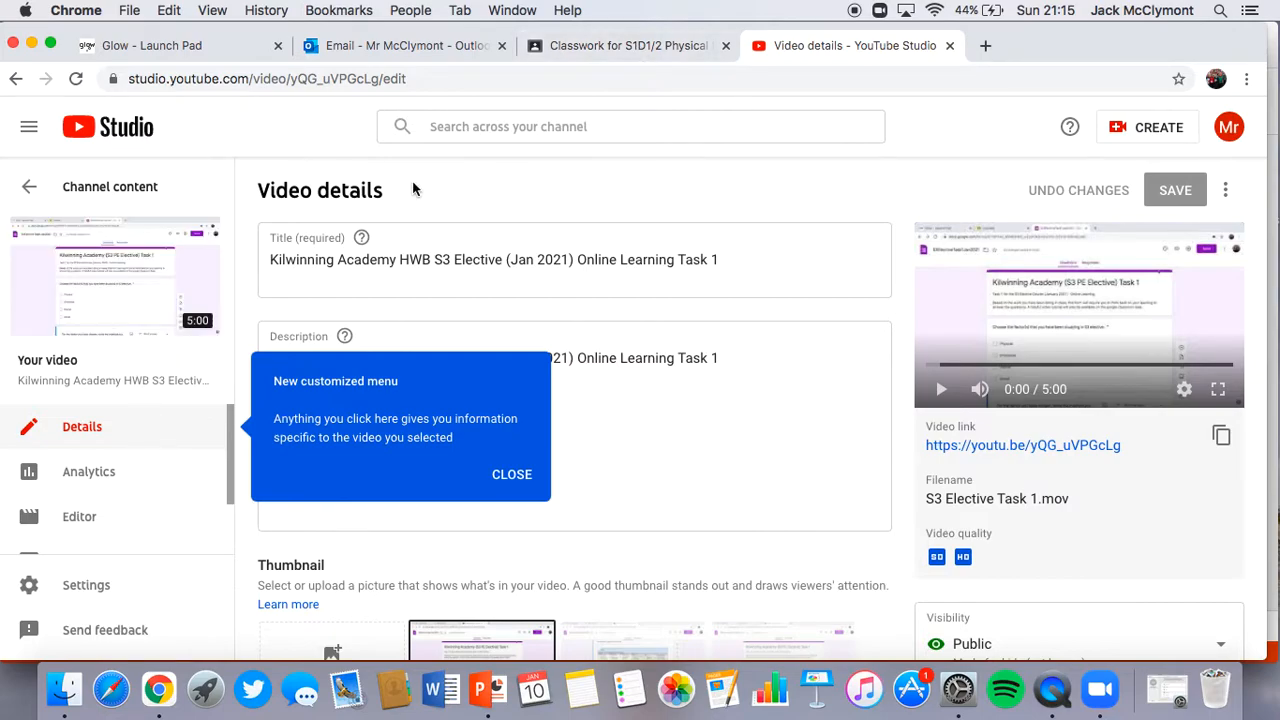
pyautogui.click(636, 45)
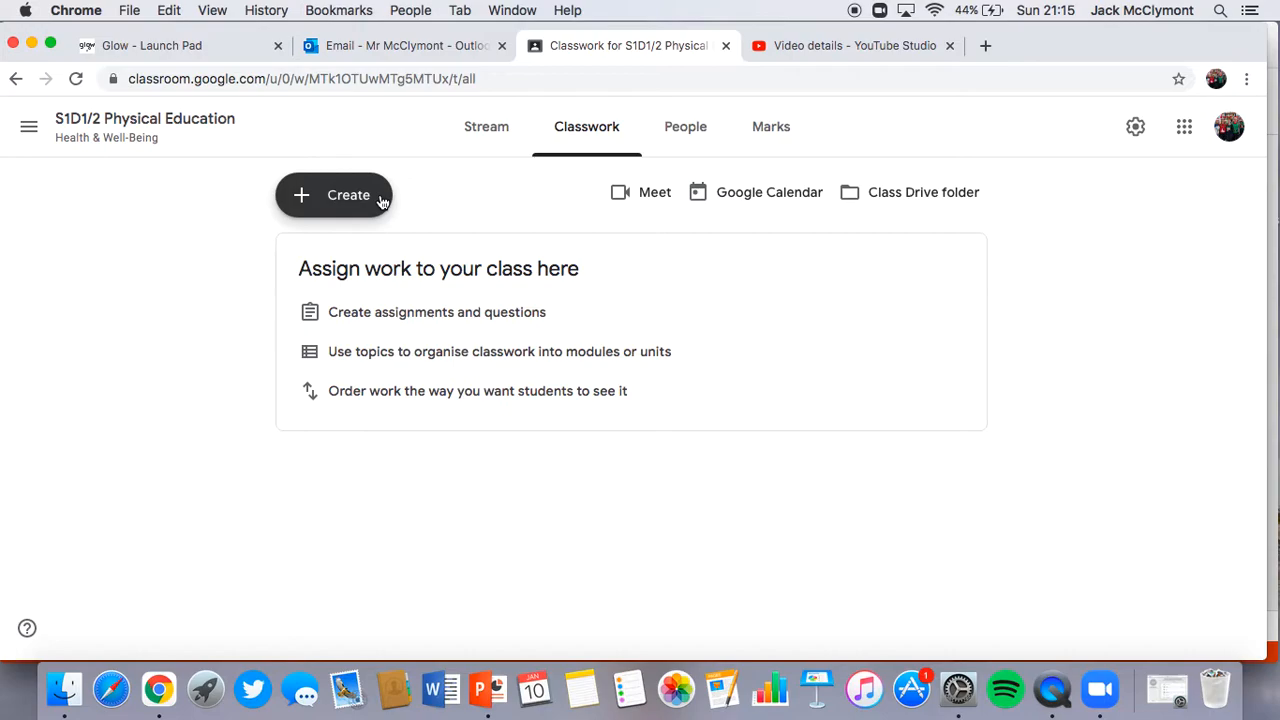
pyautogui.click(845, 47)
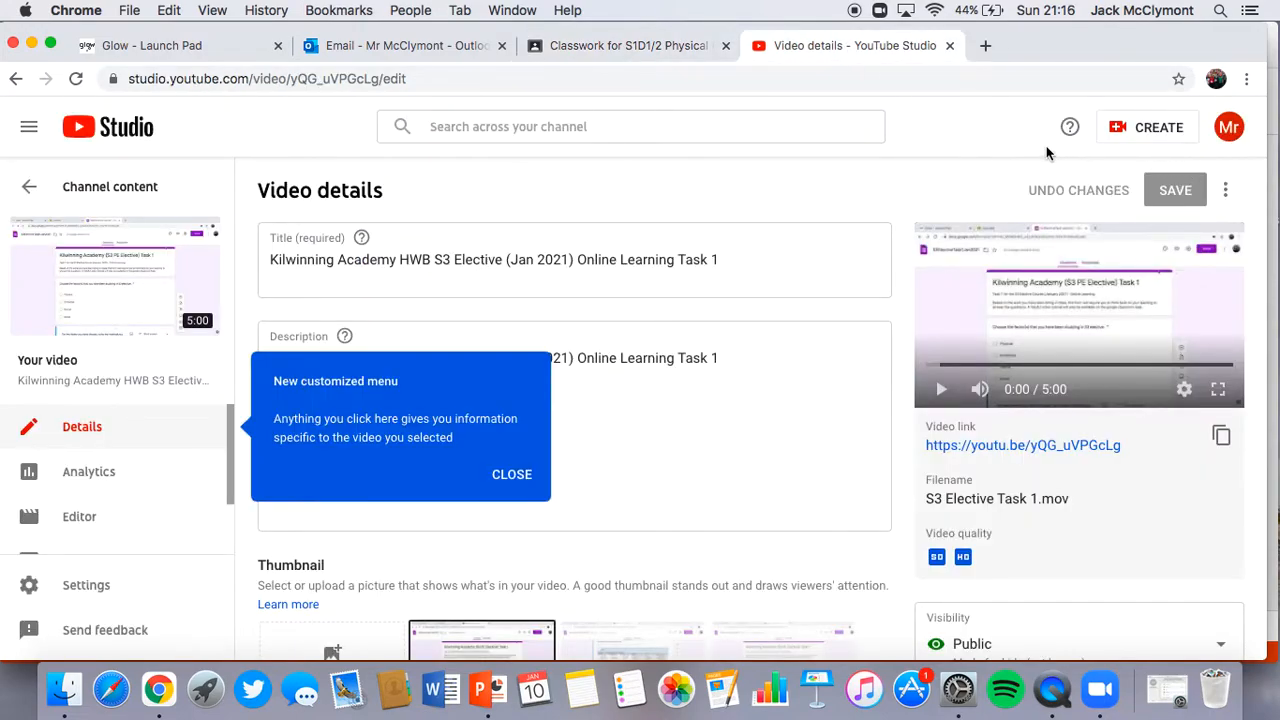
# - Start a new video upload to the channel using the S3 Elective Task 1 file from the Desktop
pyautogui.click(1139, 148)
pyautogui.click(1139, 169)
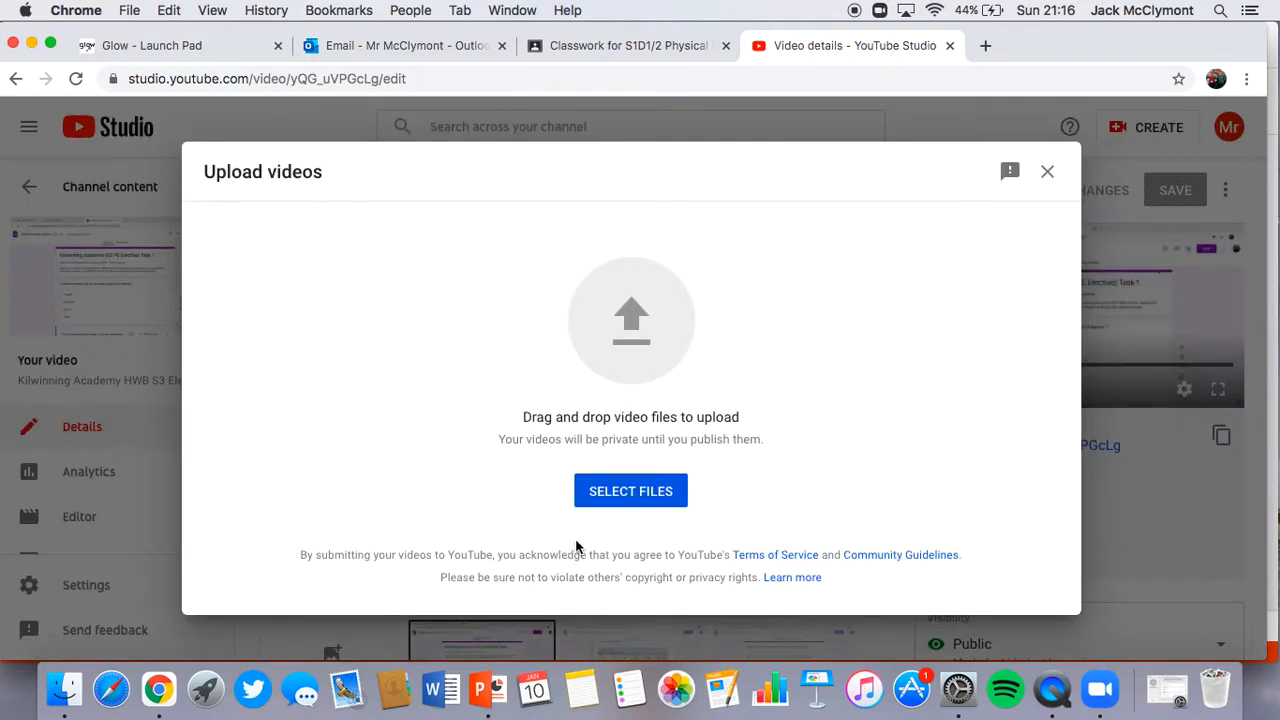
pyautogui.click(614, 505)
pyautogui.scroll(-10, 782, 273)
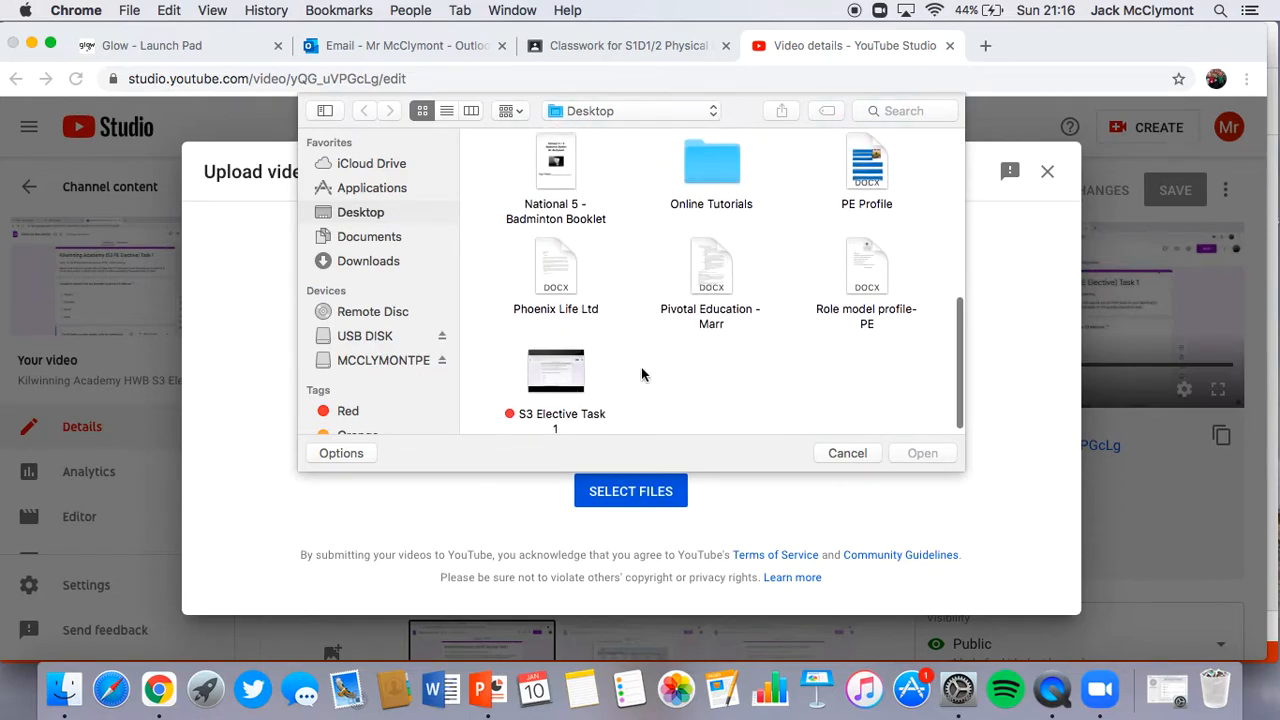
pyautogui.doubleClick(555, 360)
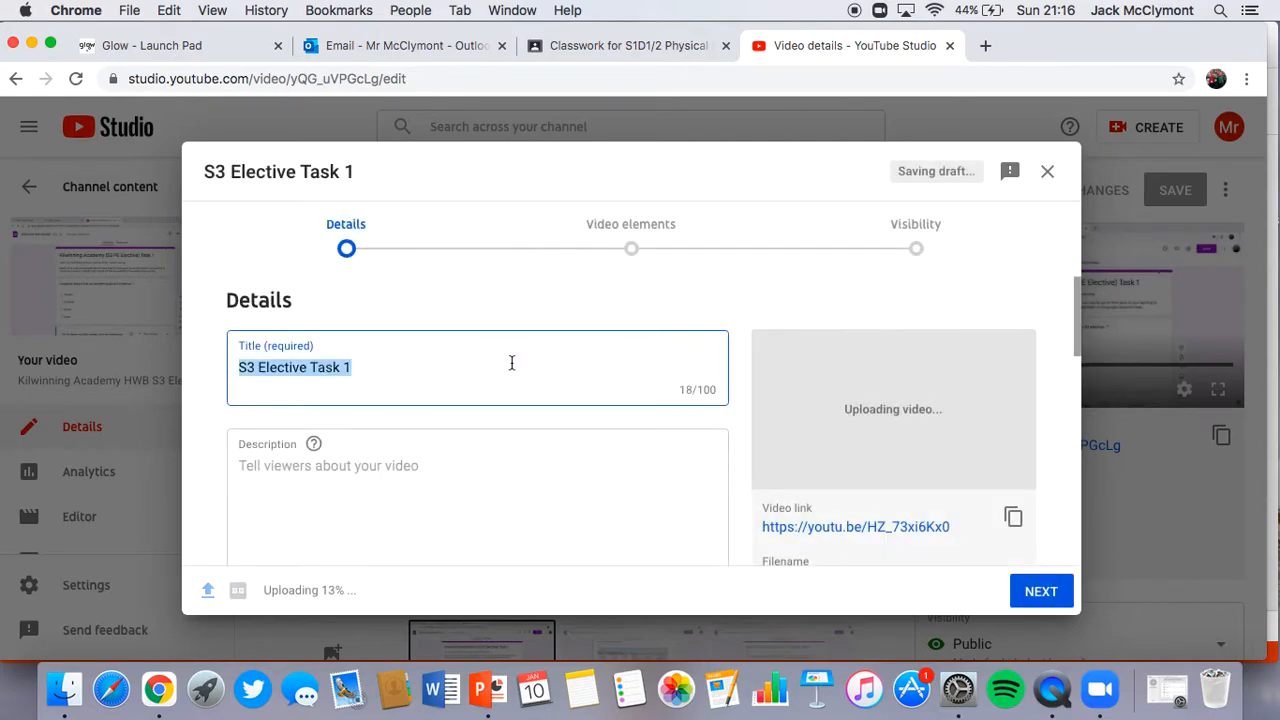
# - Mark the uploaded video as made for kids and proceed past the video elements to the visibility settings
pyautogui.scroll(-3, 743, 382)
pyautogui.scroll(-10, 743, 382)
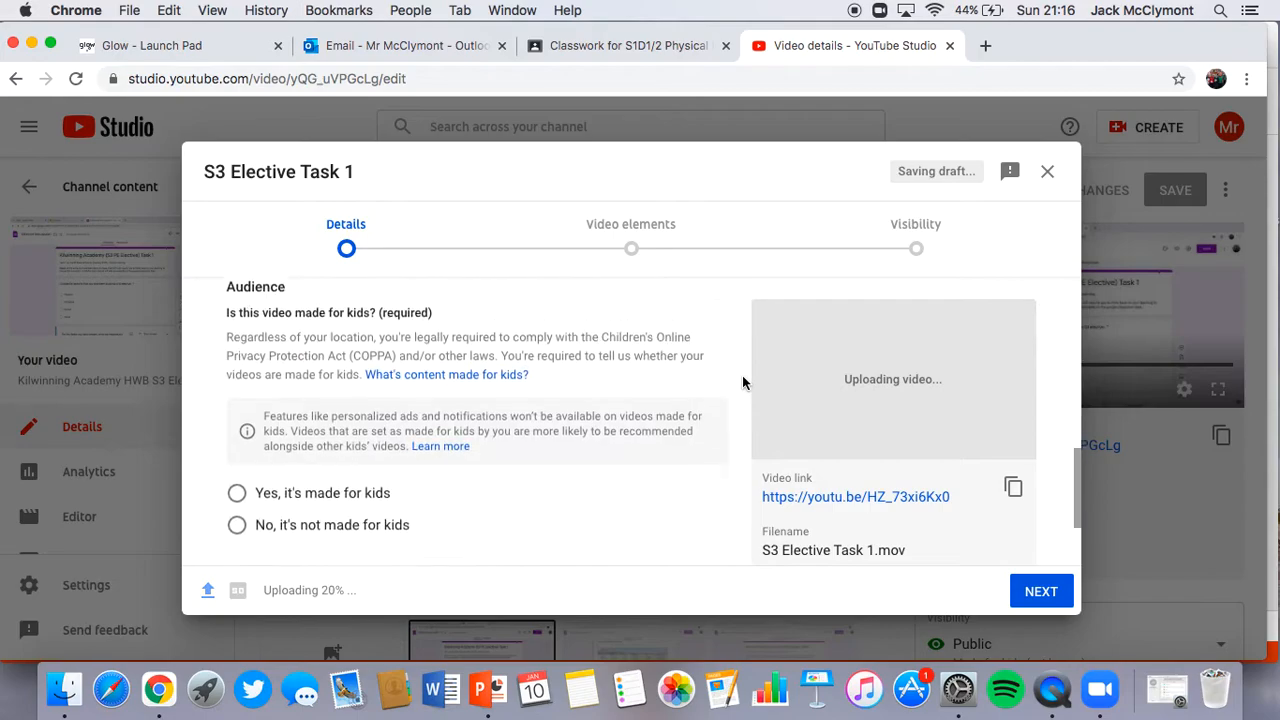
pyautogui.click(297, 360)
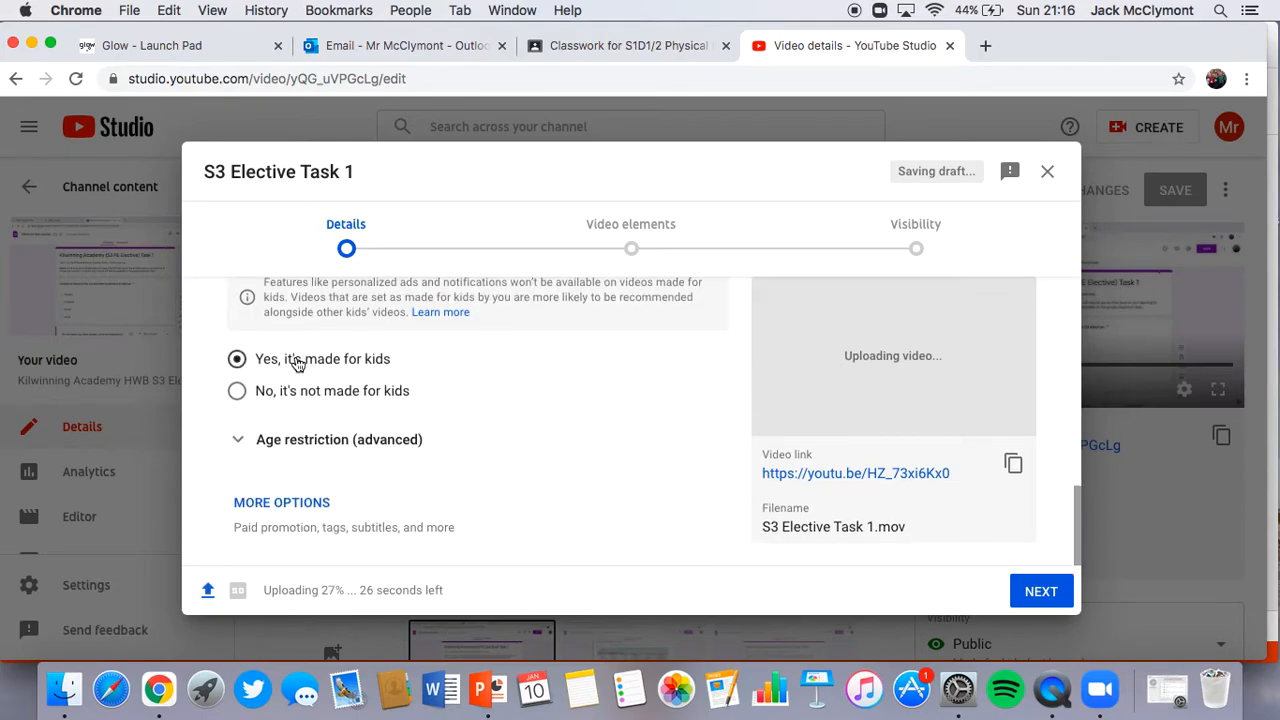
pyautogui.click(1057, 607)
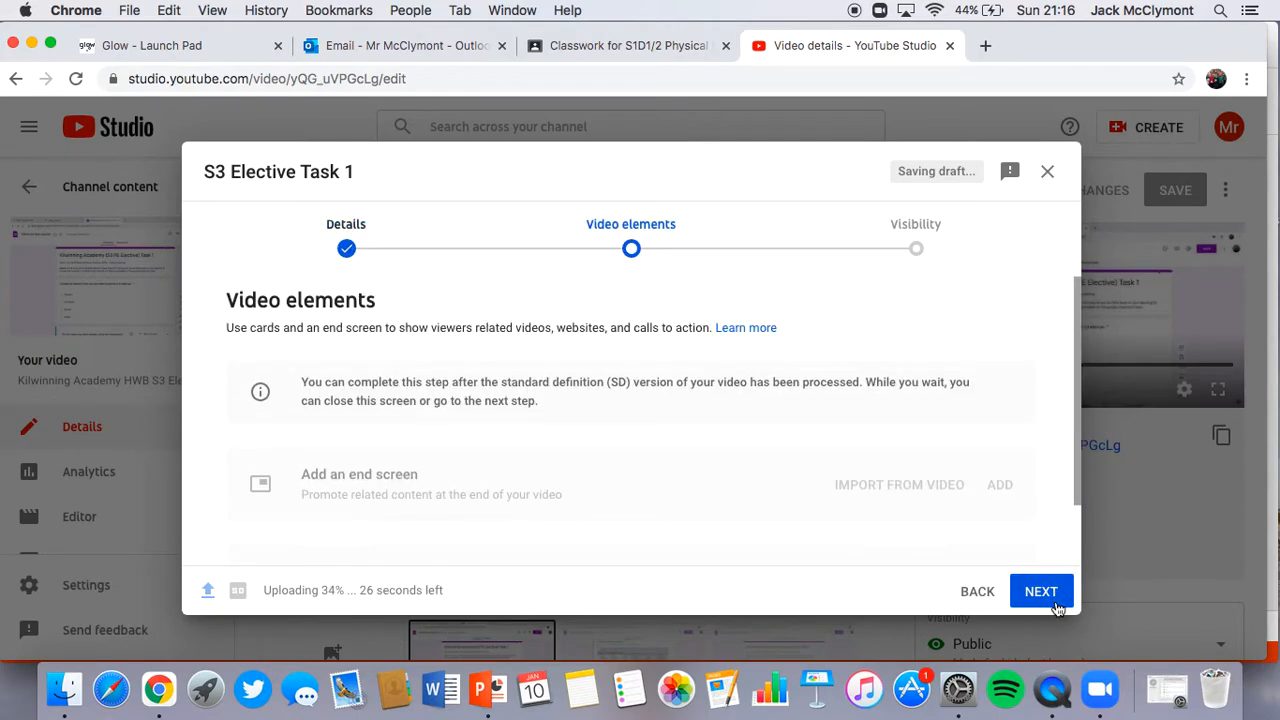
pyautogui.click(1053, 592)
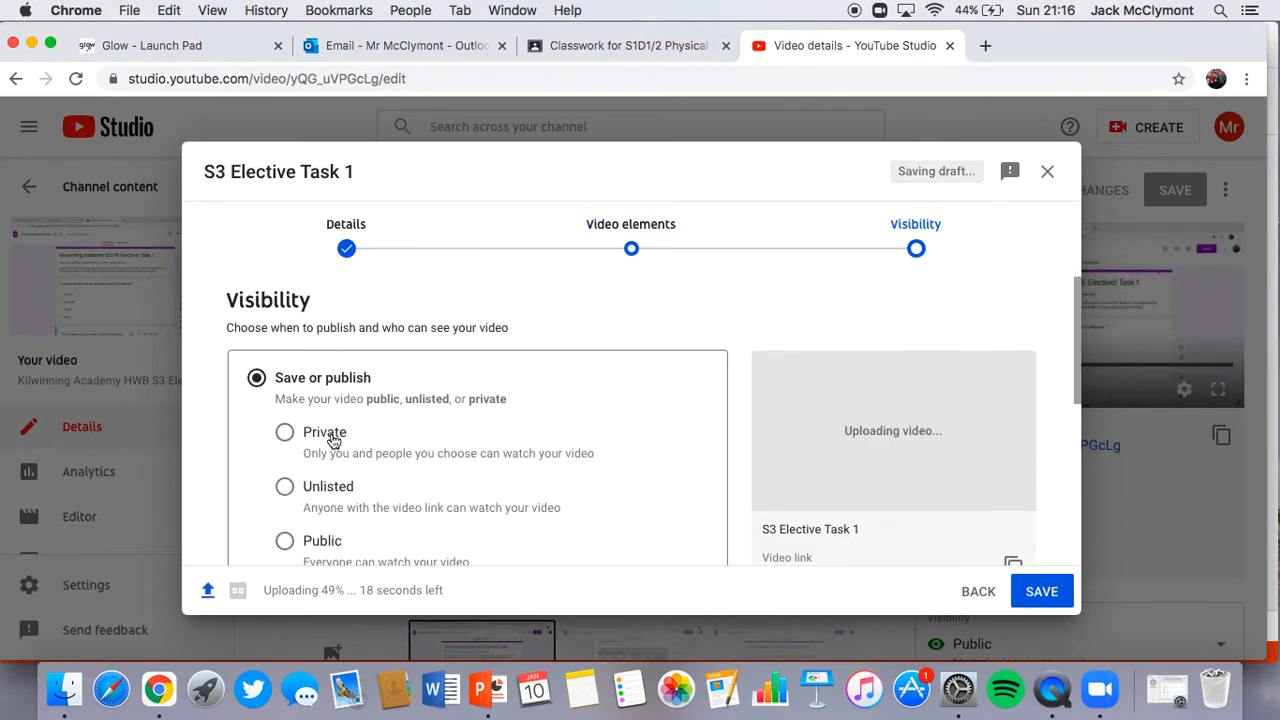
# - Set the video's visibility to Private and select the text of its video link
pyautogui.click(330, 432)
pyautogui.scroll(-5, 700, 427)
pyautogui.scroll(-1, 700, 427)
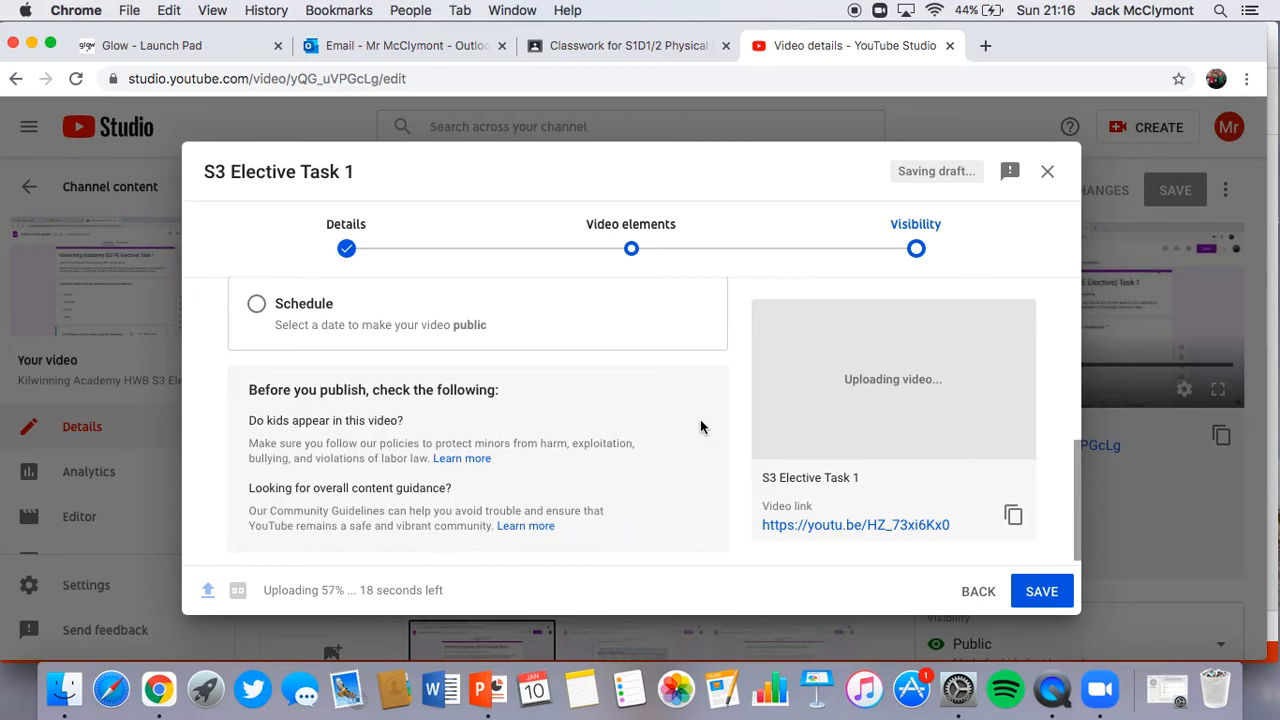
pyautogui.moveTo(966, 527); pyautogui.dragTo(751, 531)
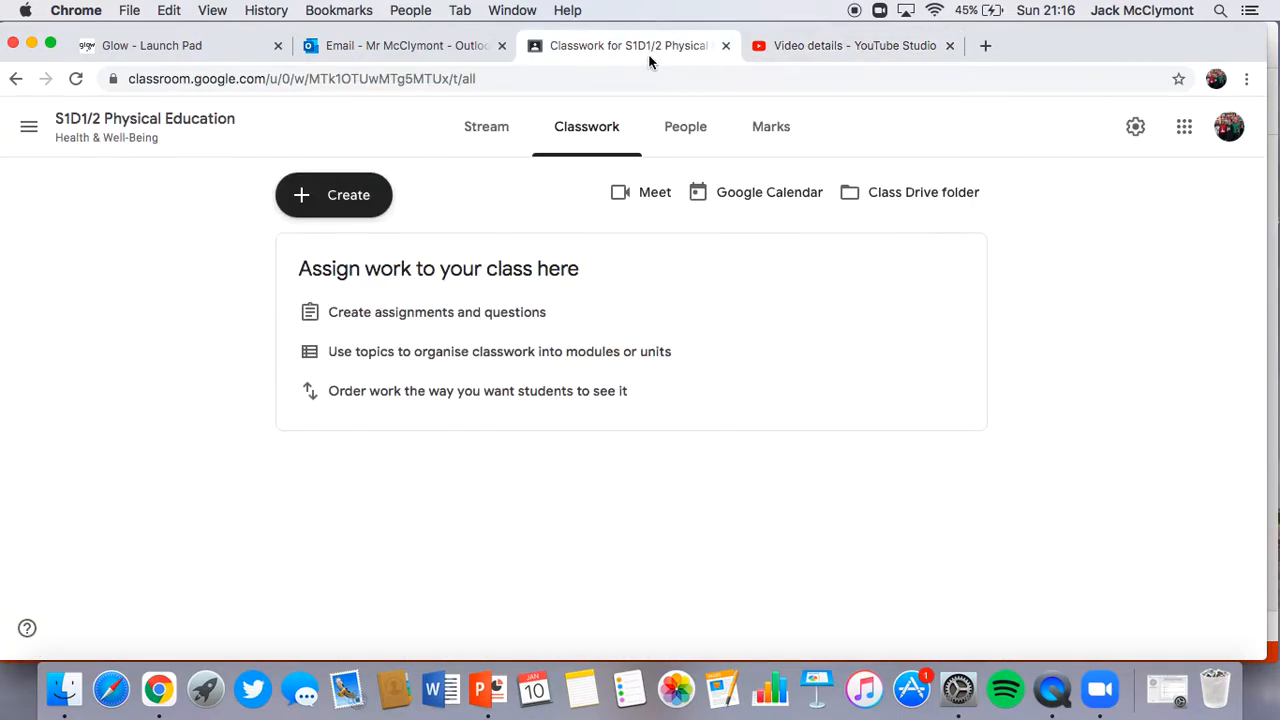
# - Create a new assignment titled "Task 1" on the Classwork page of the S1D1/2 Physical Education classroom
pyautogui.click(648, 53)
pyautogui.click(355, 197)
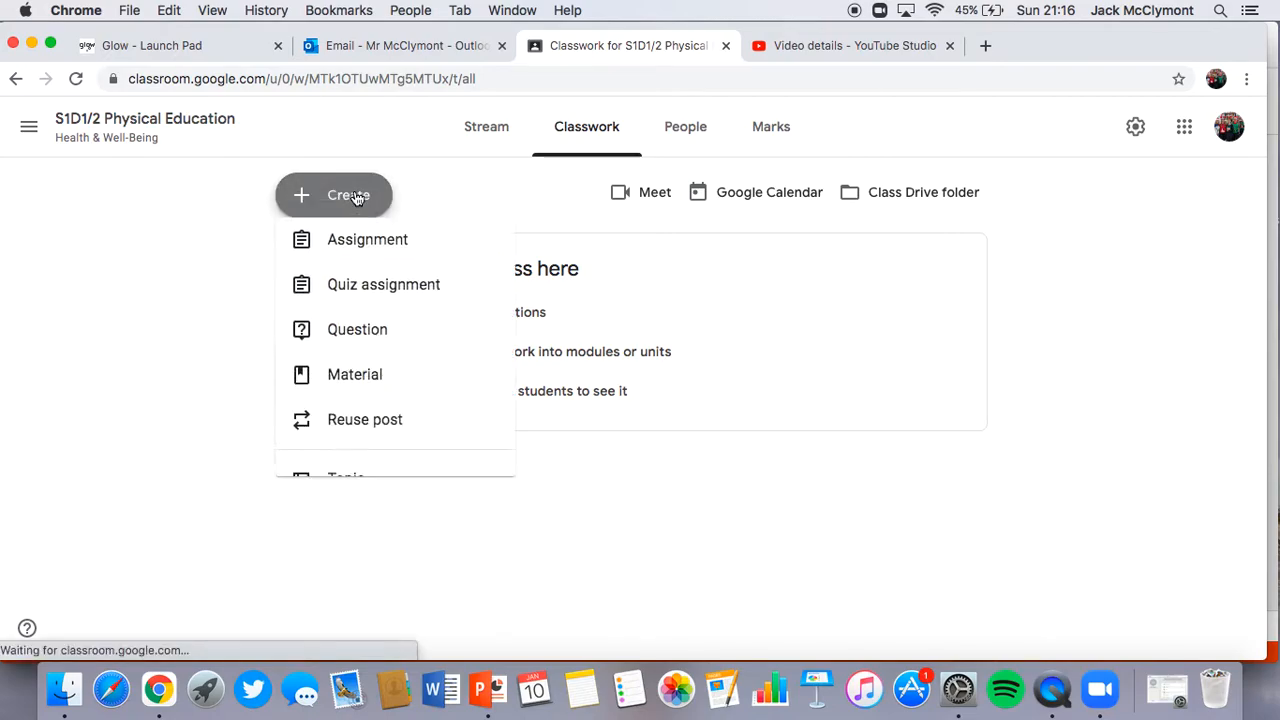
pyautogui.click(363, 254)
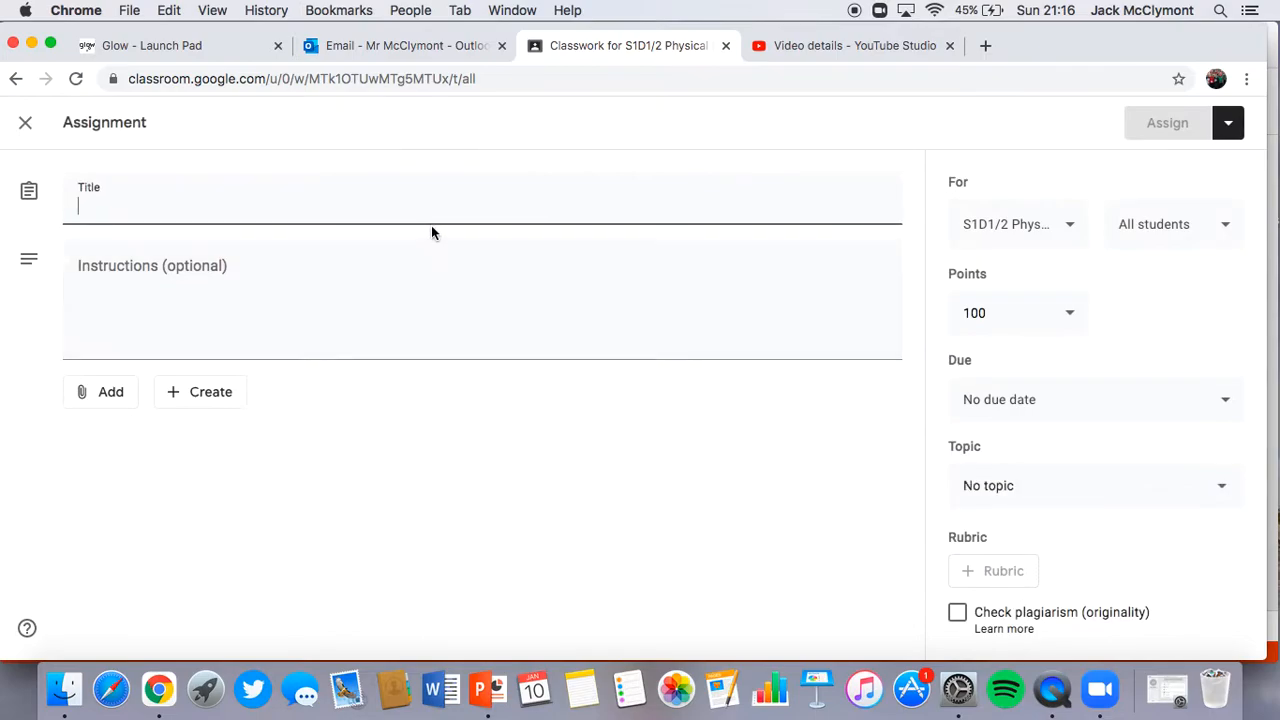
pyautogui.write('Task 1')
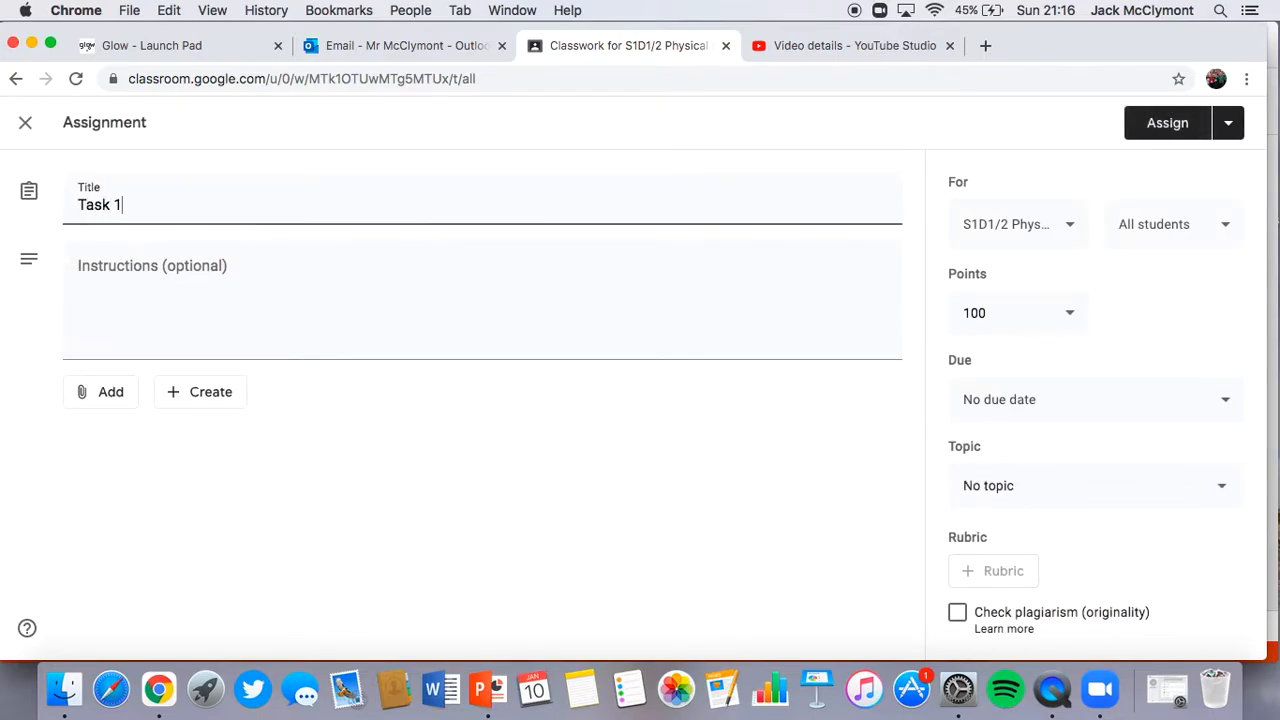
pyautogui.click(343, 500)
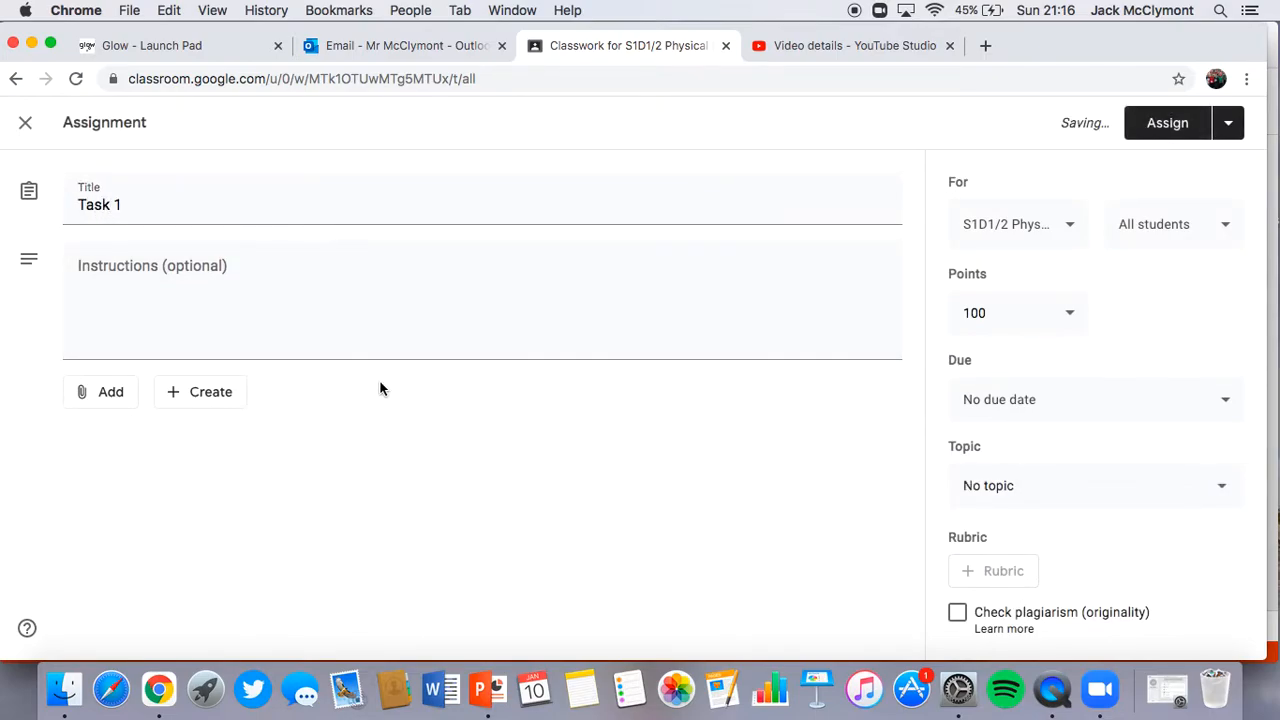
pyautogui.click(108, 402)
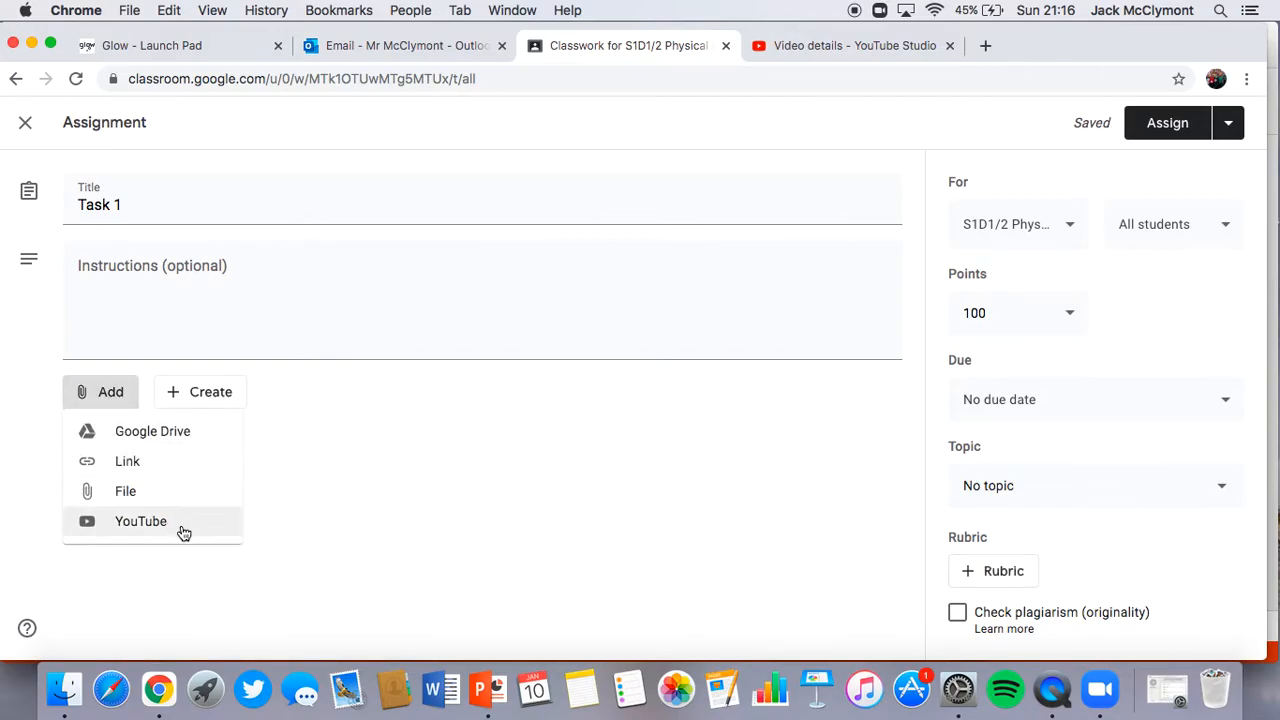
pyautogui.click(126, 402)
pyautogui.click(128, 401)
pyautogui.click(134, 528)
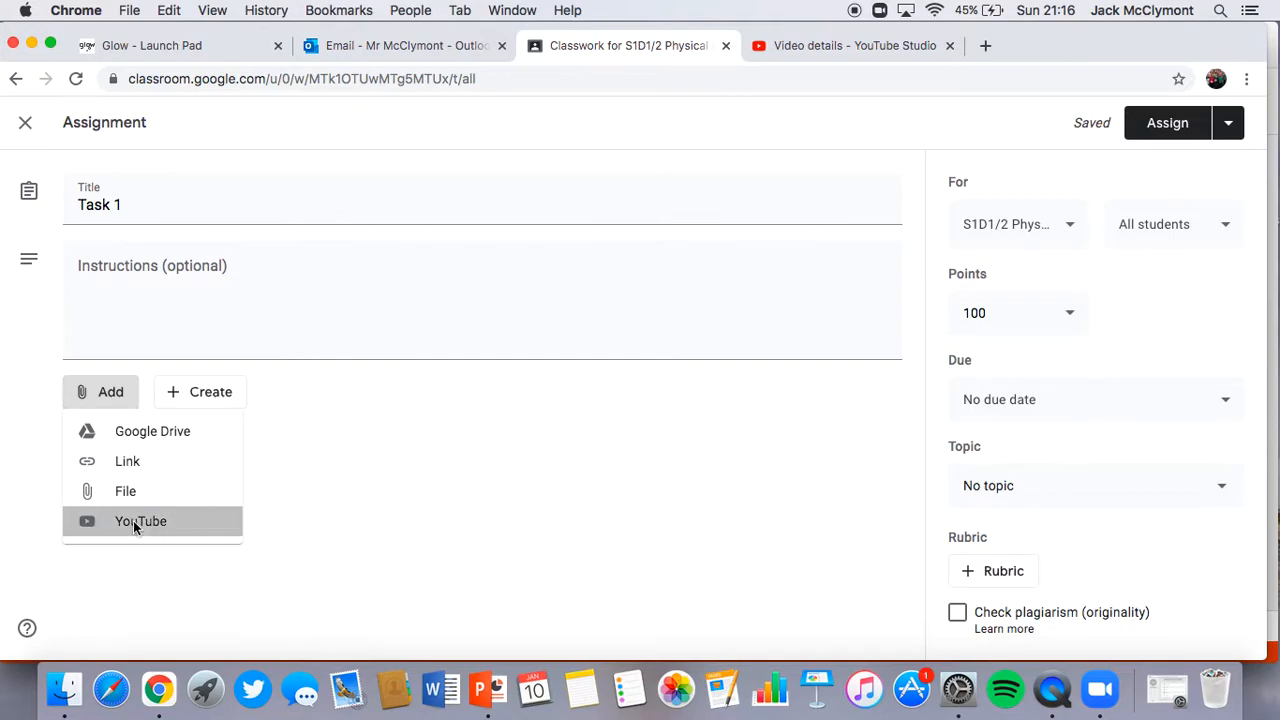
pyautogui.write('https://youtu.be/yQG_uVPGcLg')
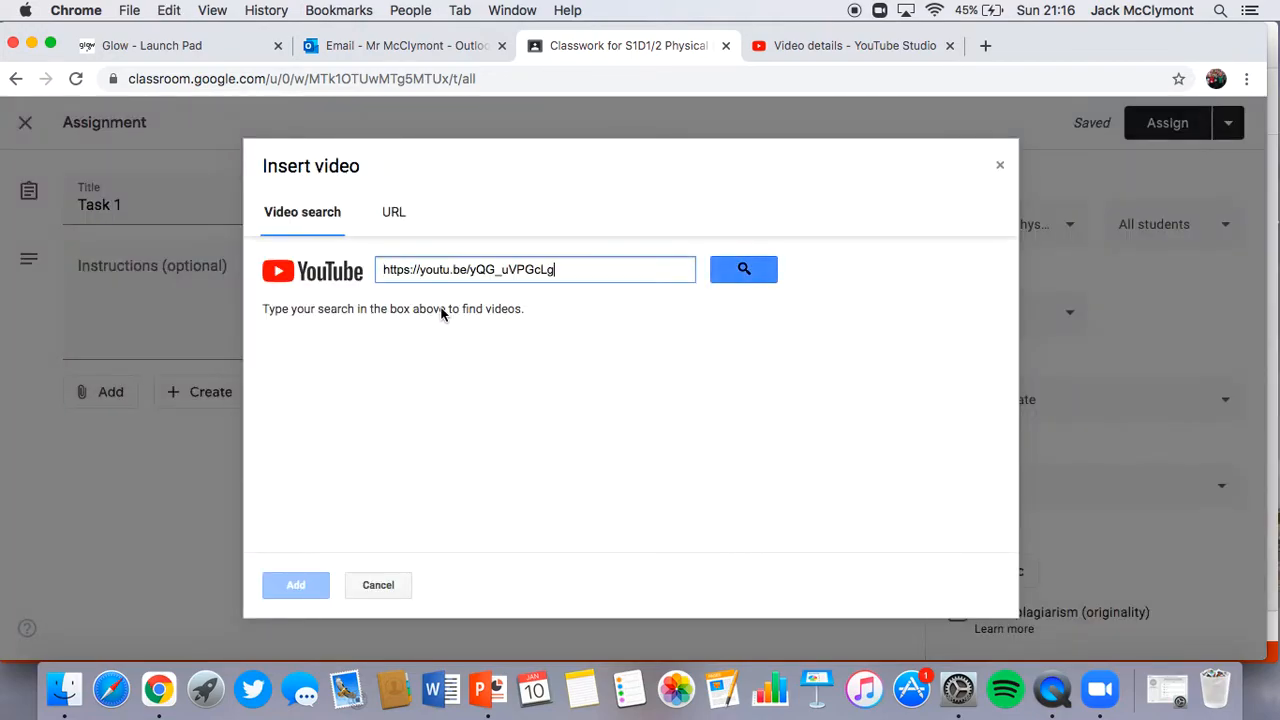
pyautogui.click(743, 267)
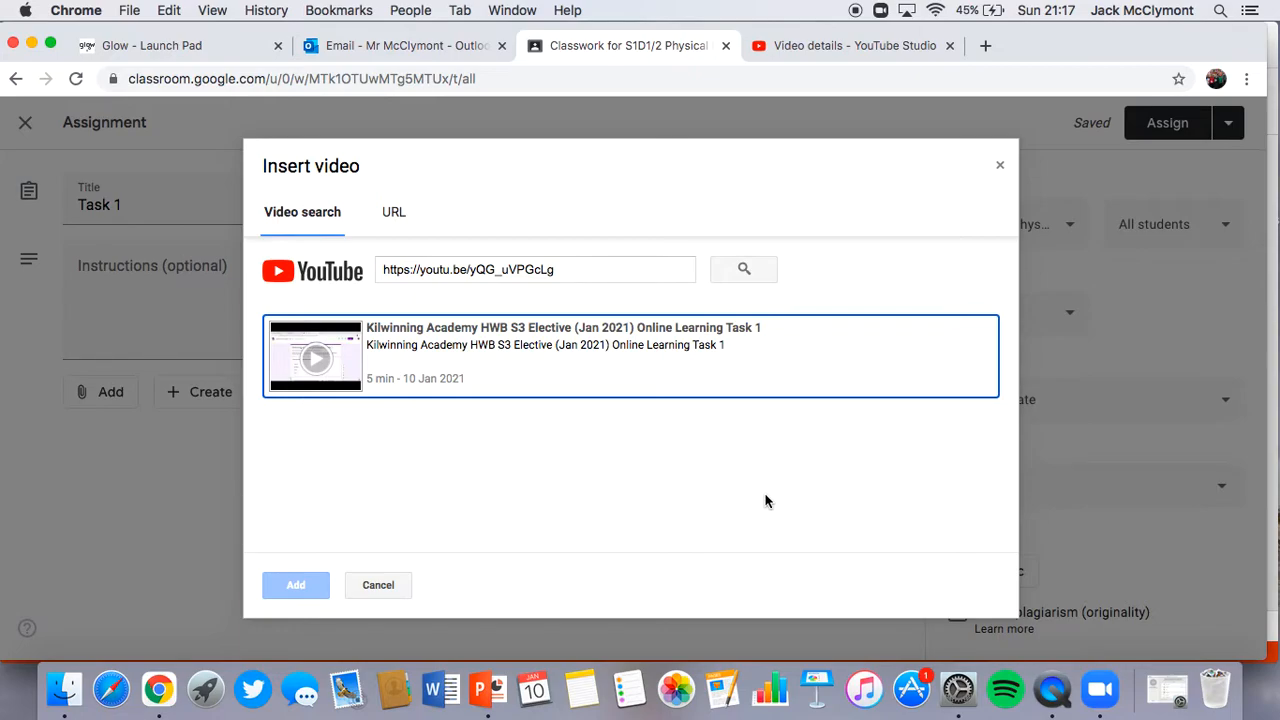
pyautogui.click(696, 388)
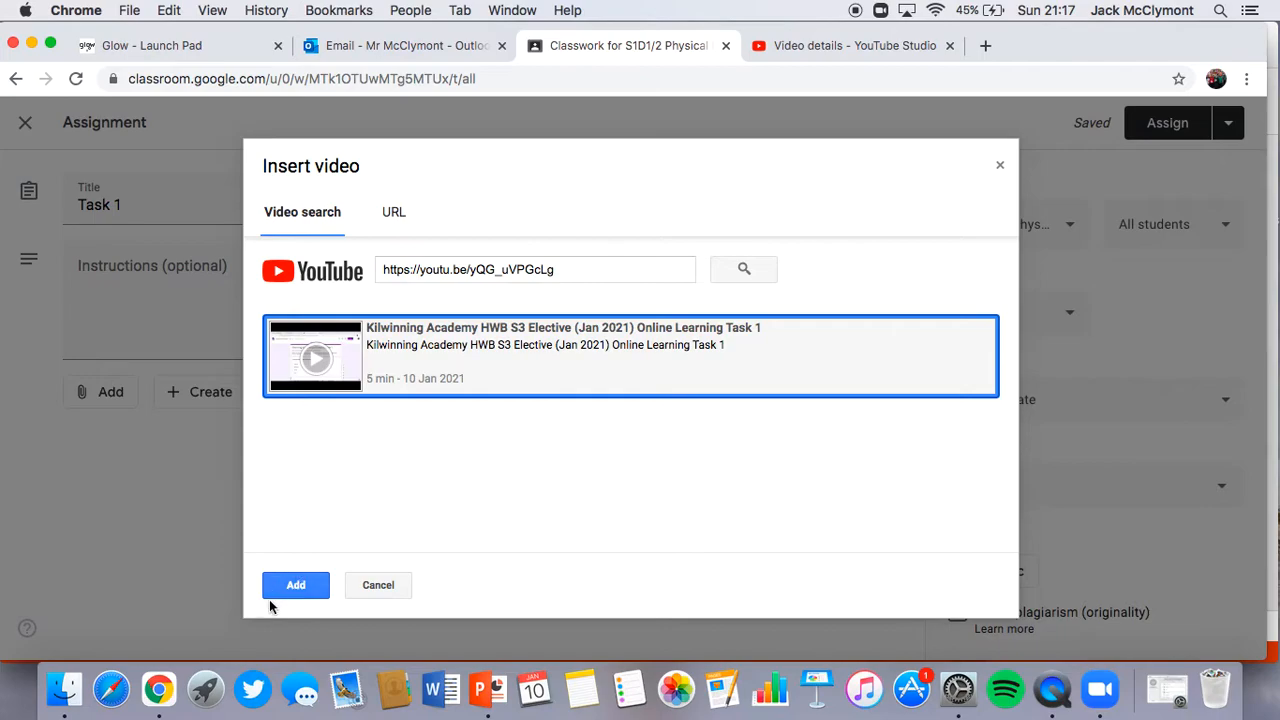
pyautogui.click(307, 595)
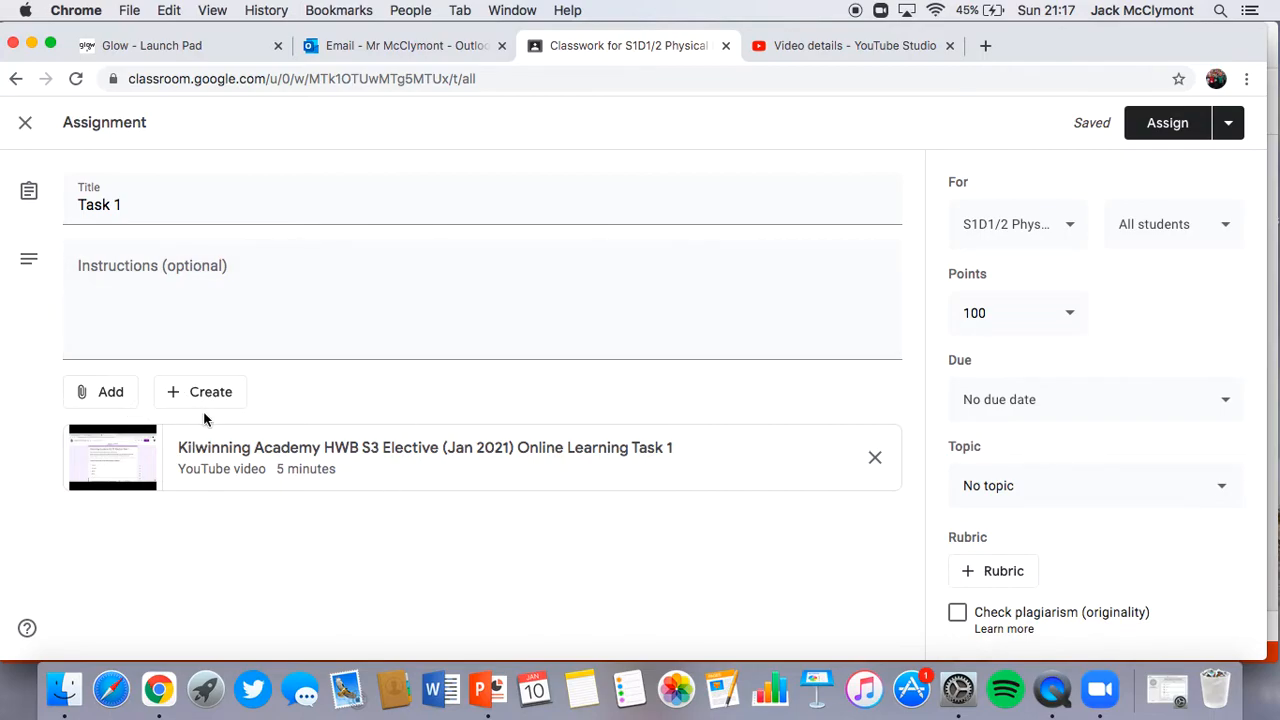
# - Create a blank Google Form as an assignment attachment and close the form's editing page
pyautogui.click(171, 405)
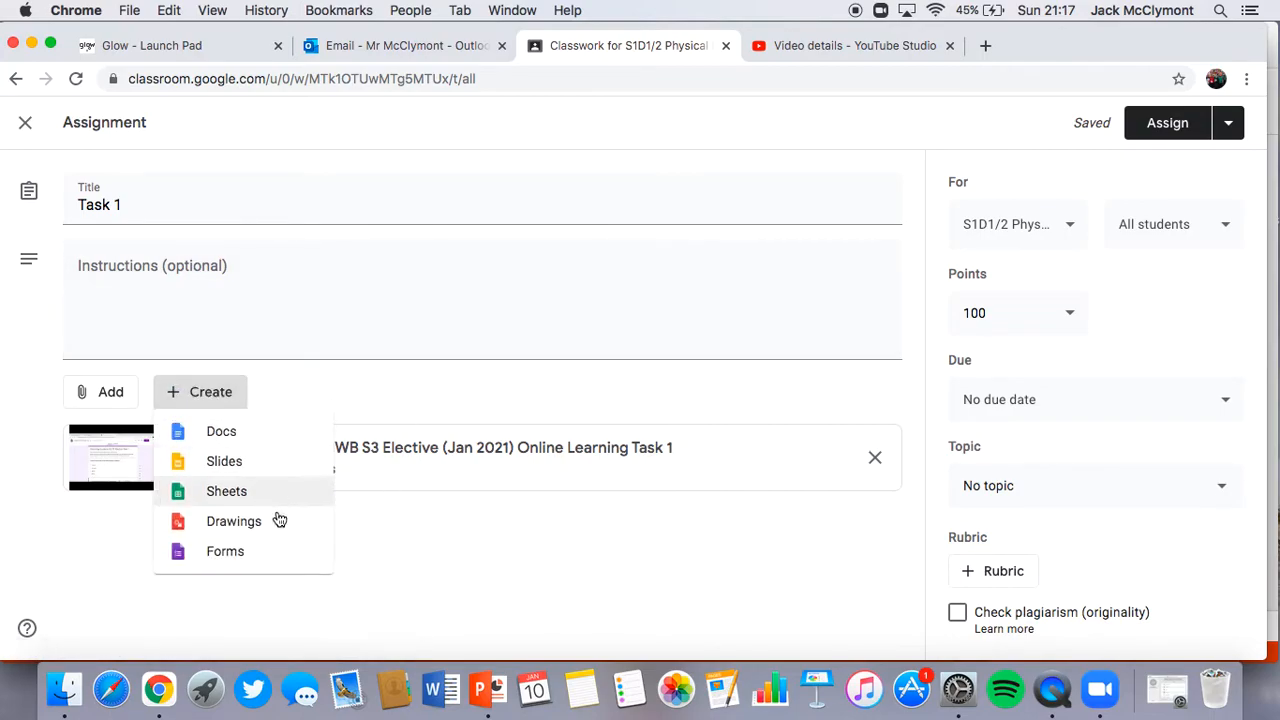
pyautogui.click(277, 551)
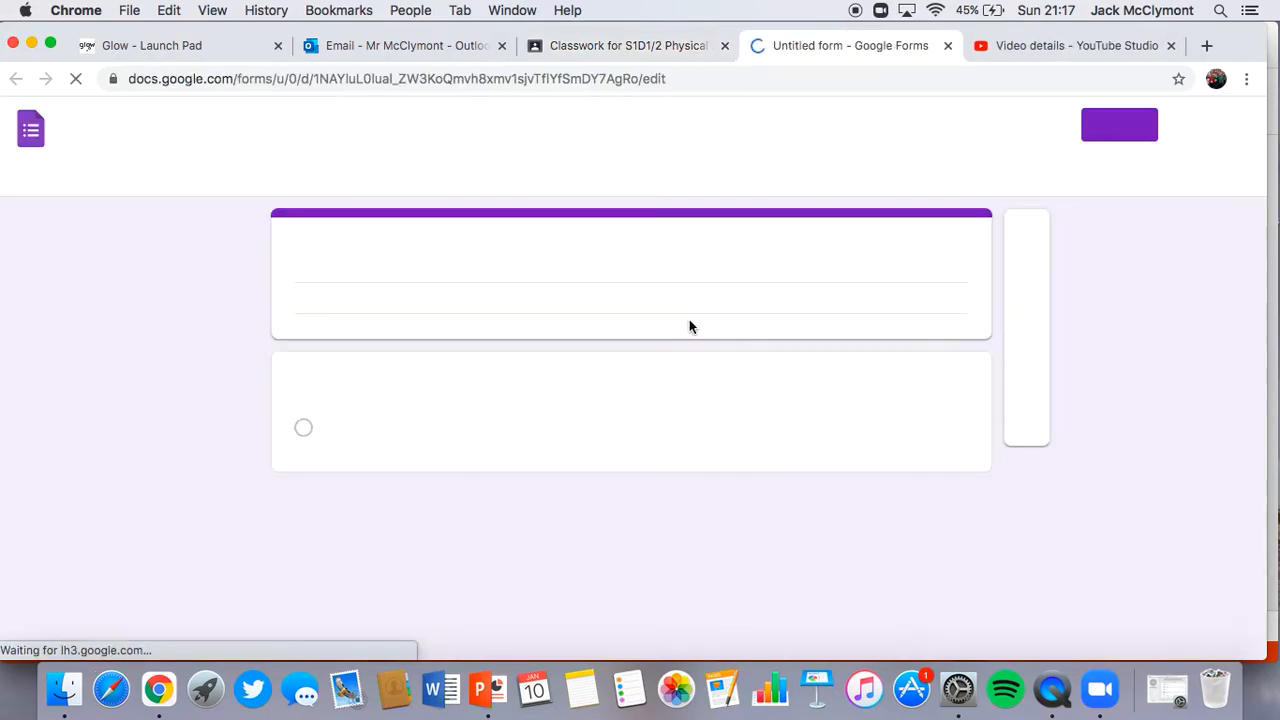
pyautogui.click(948, 46)
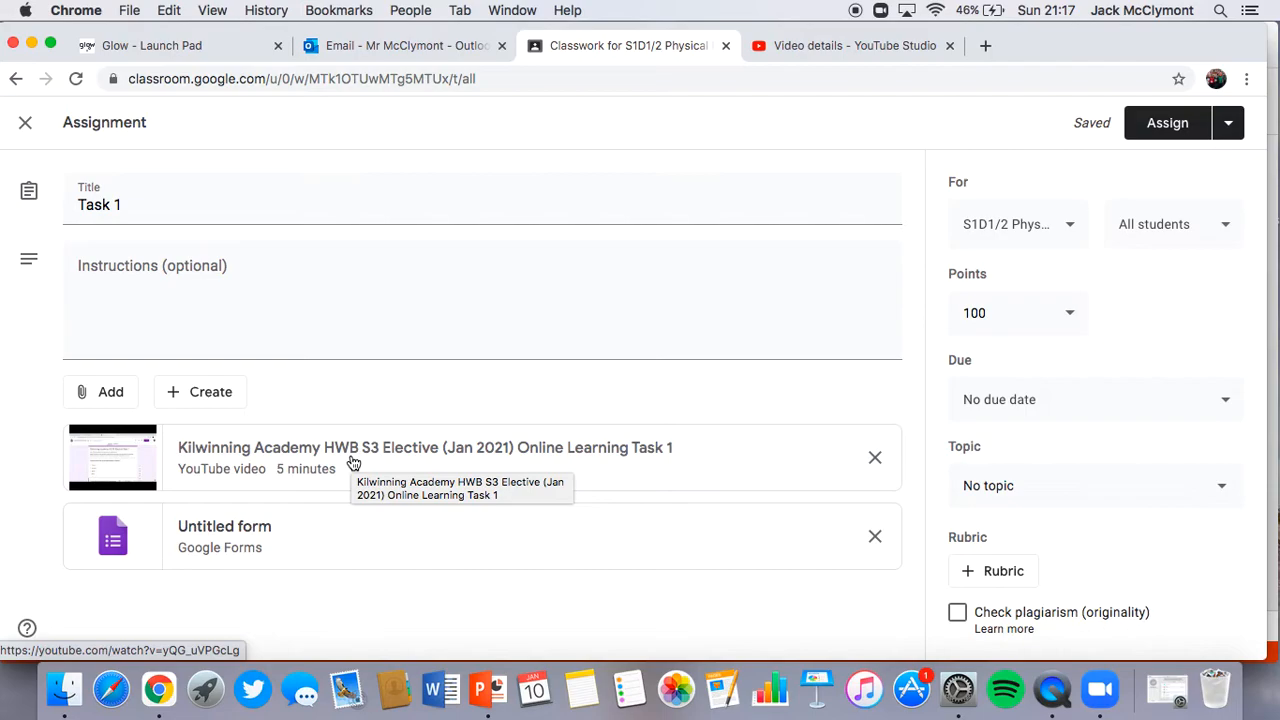
# - Remove the YouTube video and the untitled form from the assignment's attachments
pyautogui.click(874, 459)
pyautogui.click(874, 459)
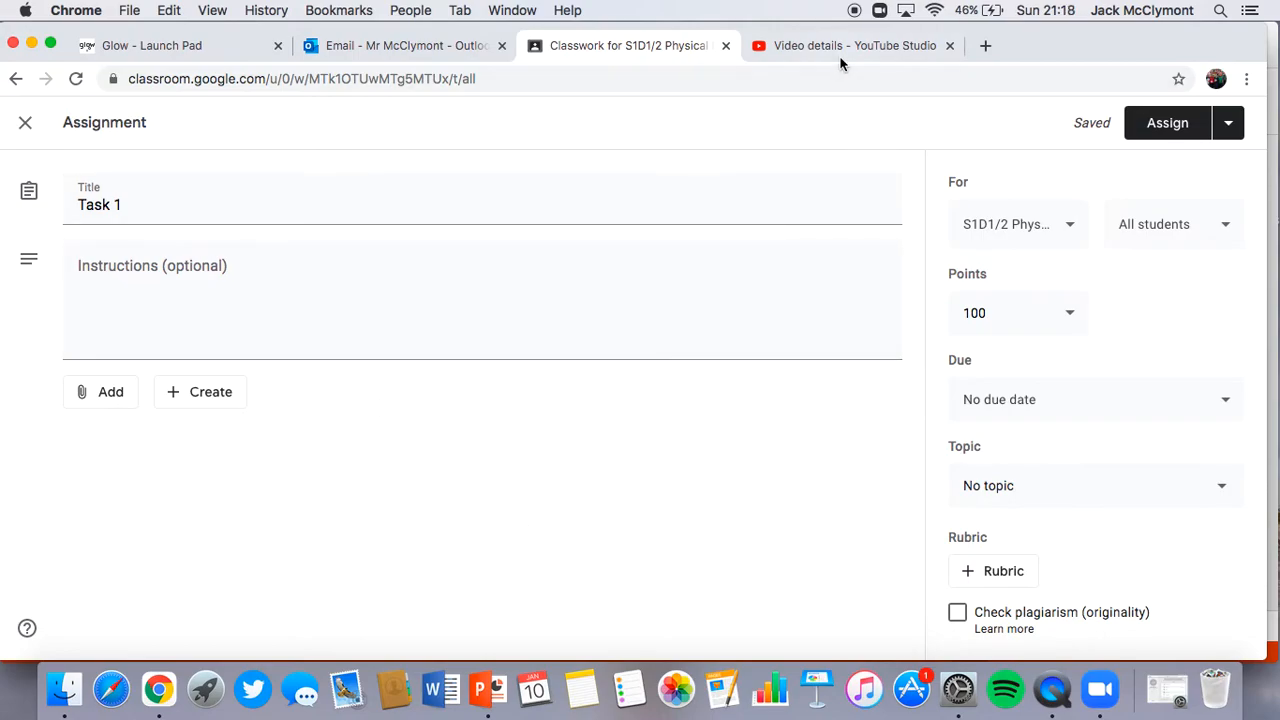
# - Leave the Task 1 assignment as a draft and close the YouTube Studio page
pyautogui.click(25, 124)
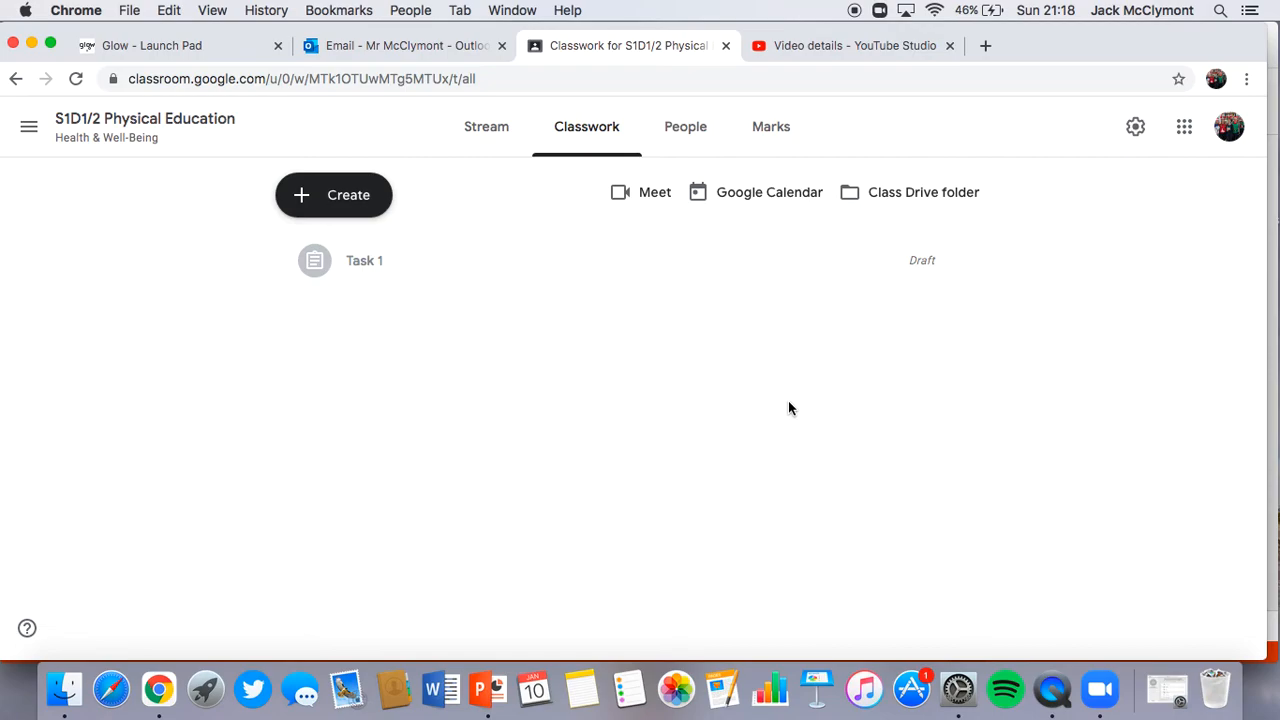
pyautogui.click(858, 52)
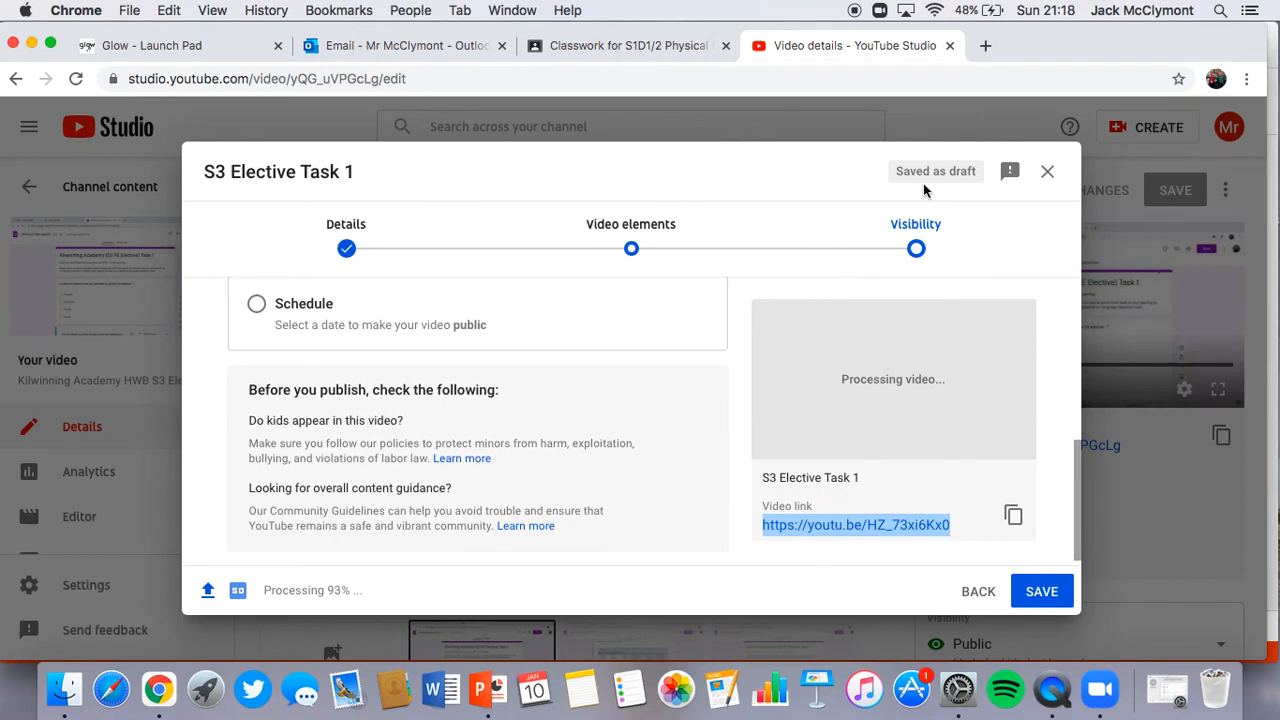
pyautogui.click(949, 46)
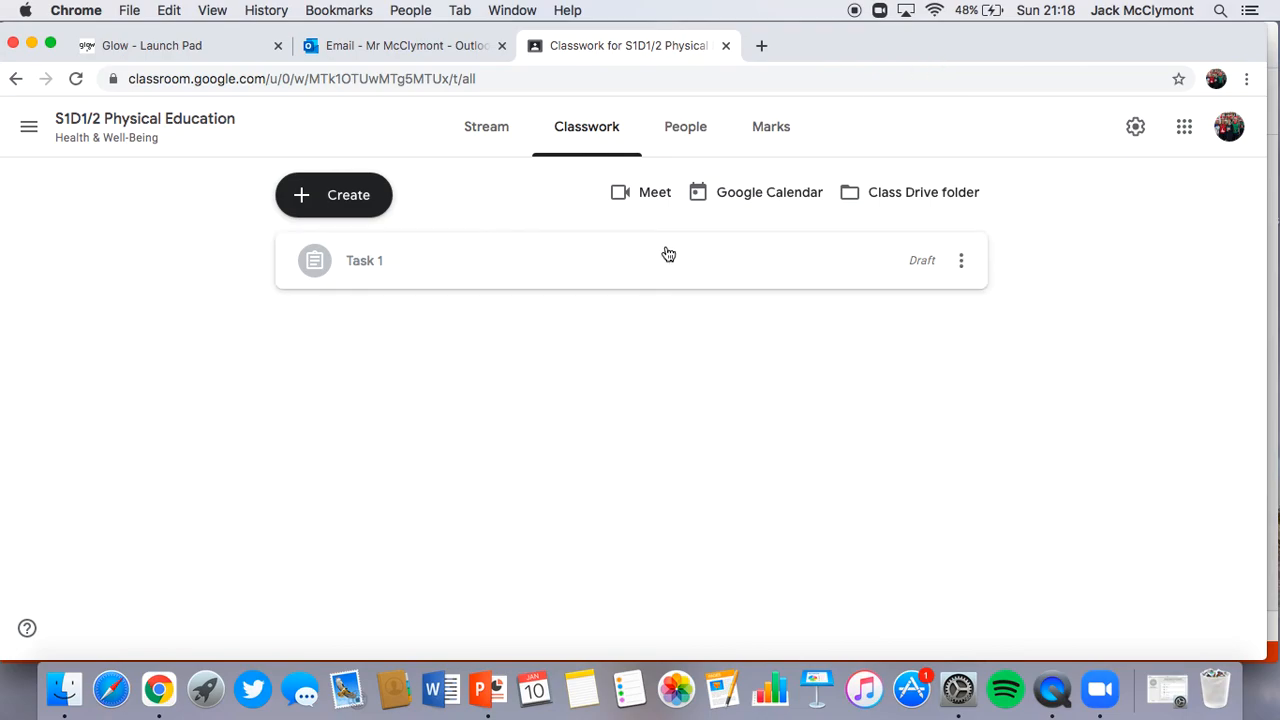